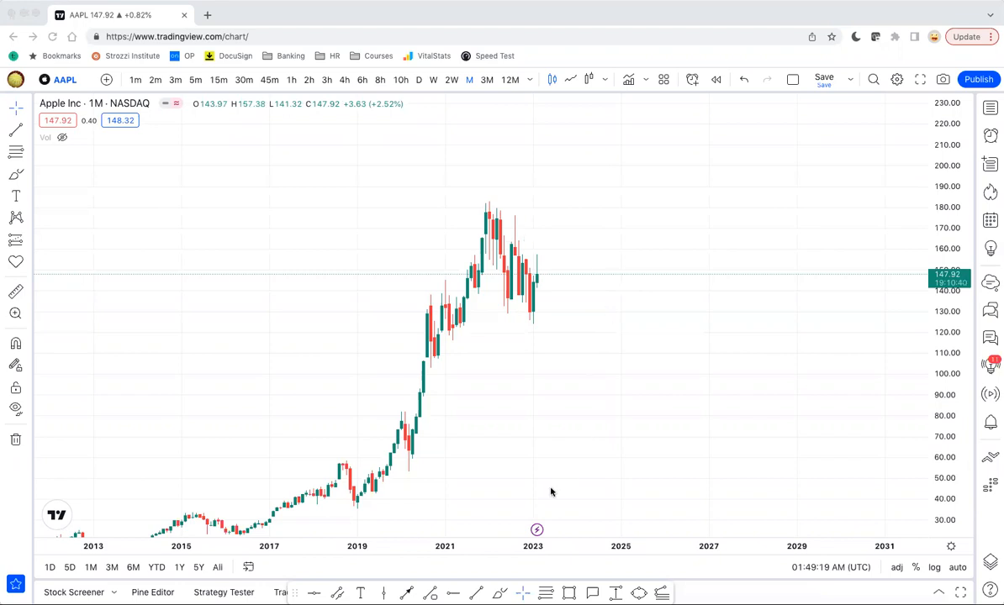
{"action": "left_click", "coordinate": [950, 416]}
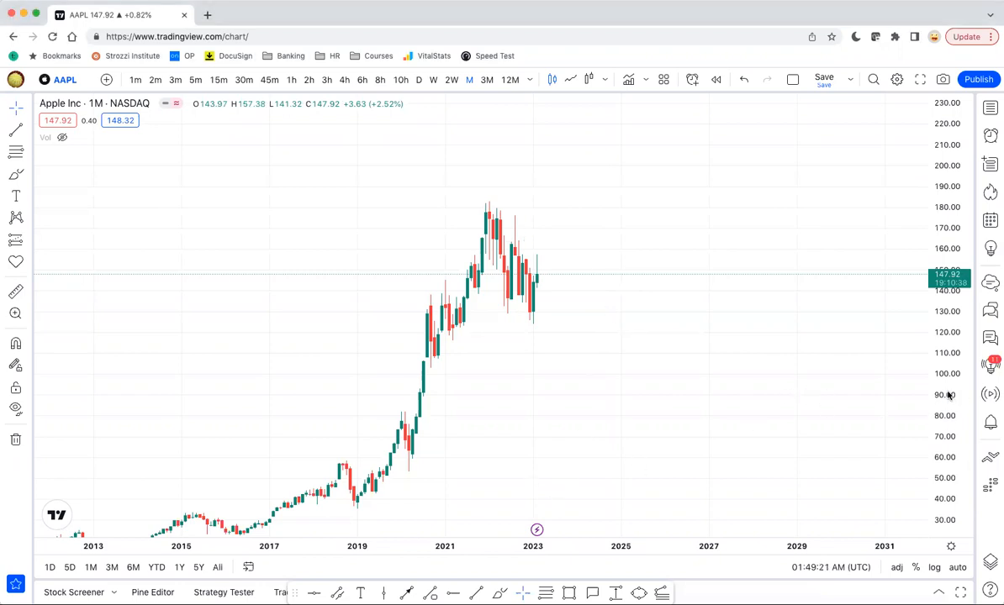
{"action": "left_click_drag", "start_coordinate": [952, 420], "coordinate": [952, 402]}
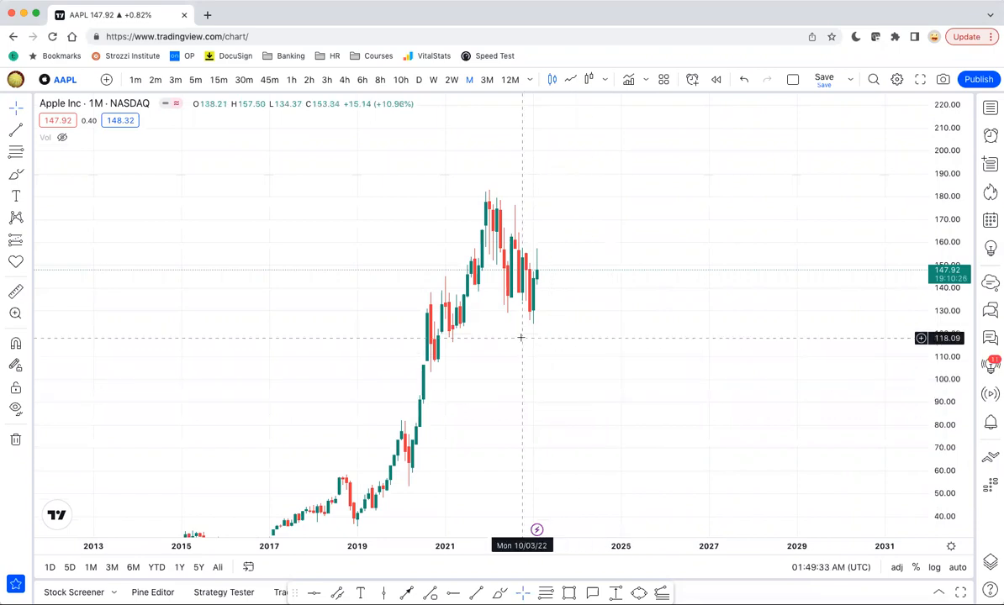
{"action": "left_click_drag", "start_coordinate": [949, 397], "coordinate": [950, 385]}
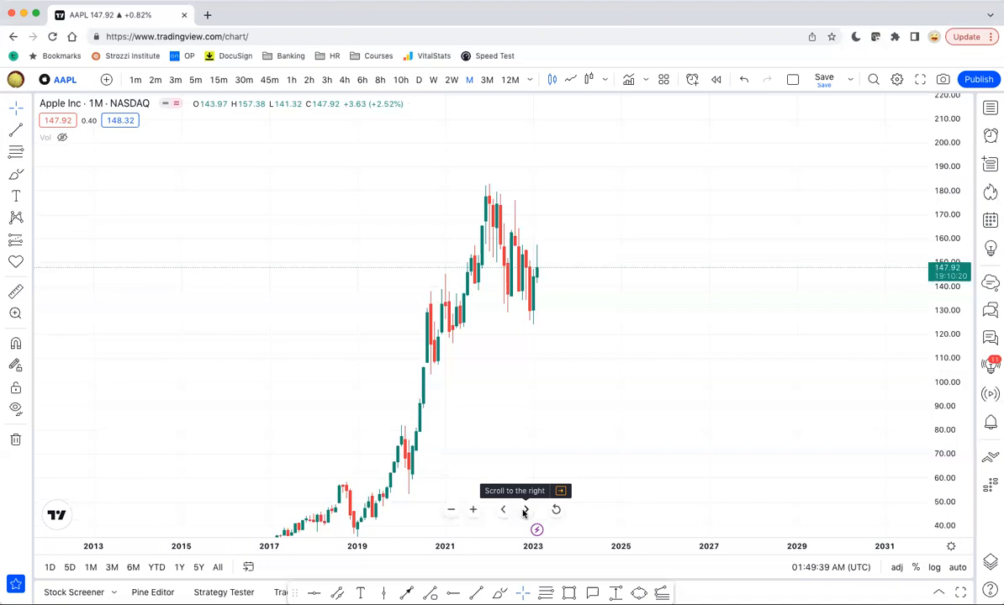
{"action": "left_click", "coordinate": [525, 511]}
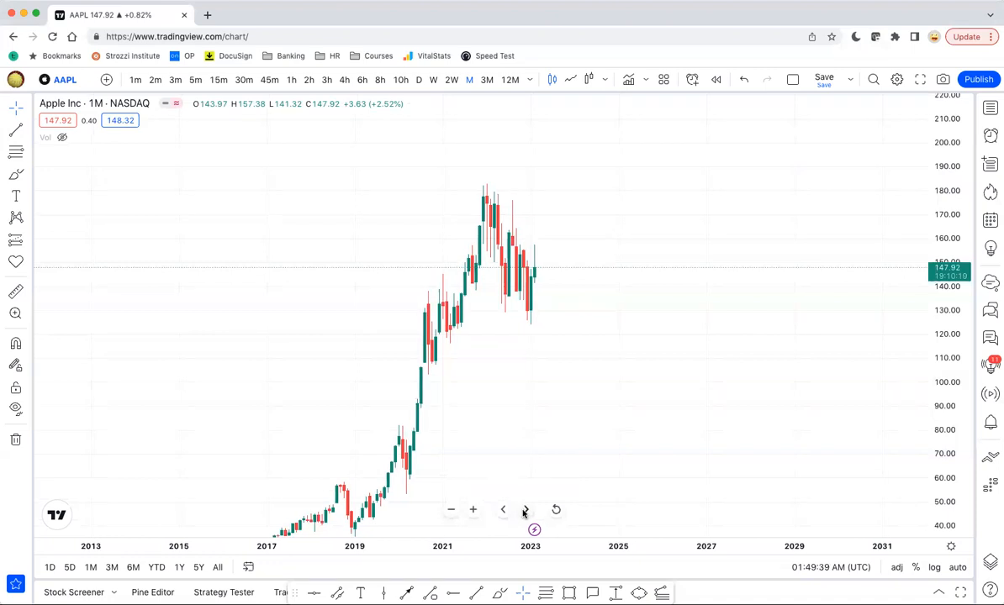
{"action": "left_click", "coordinate": [16, 79]}
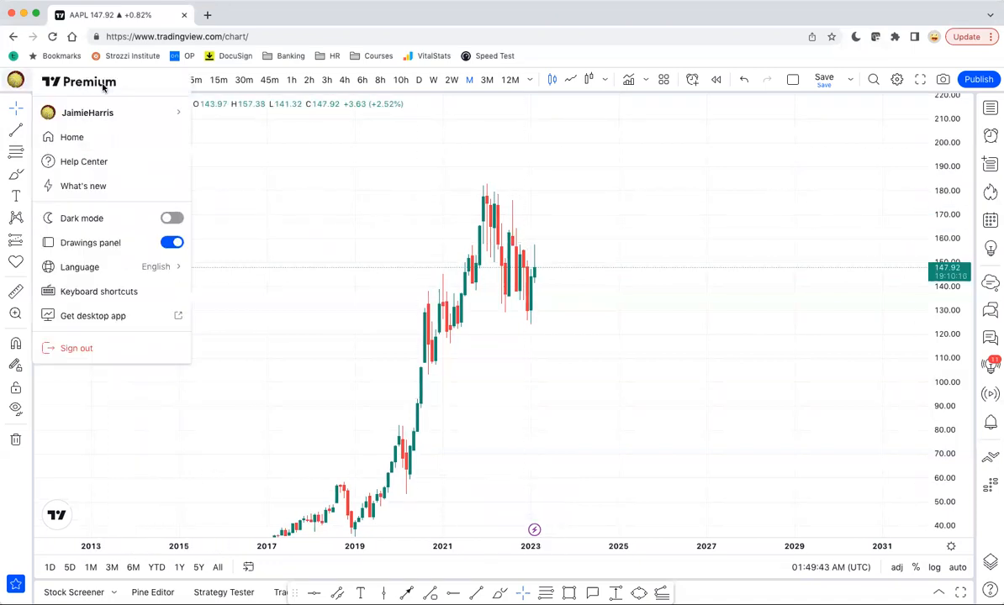
{"action": "mouse_move", "coordinate": [118, 111]}
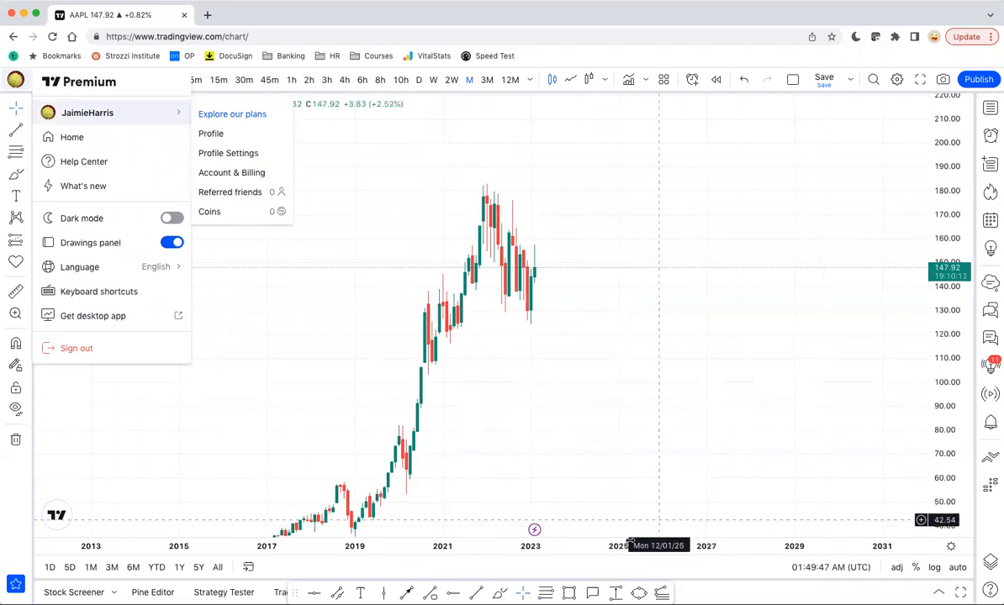
{"action": "left_click", "coordinate": [580, 469]}
- Examine the monthly AAPL candles from 2020 to 2023 at a larger price and time scale
{"action": "left_click_drag", "start_coordinate": [950, 401], "coordinate": [950, 385]}
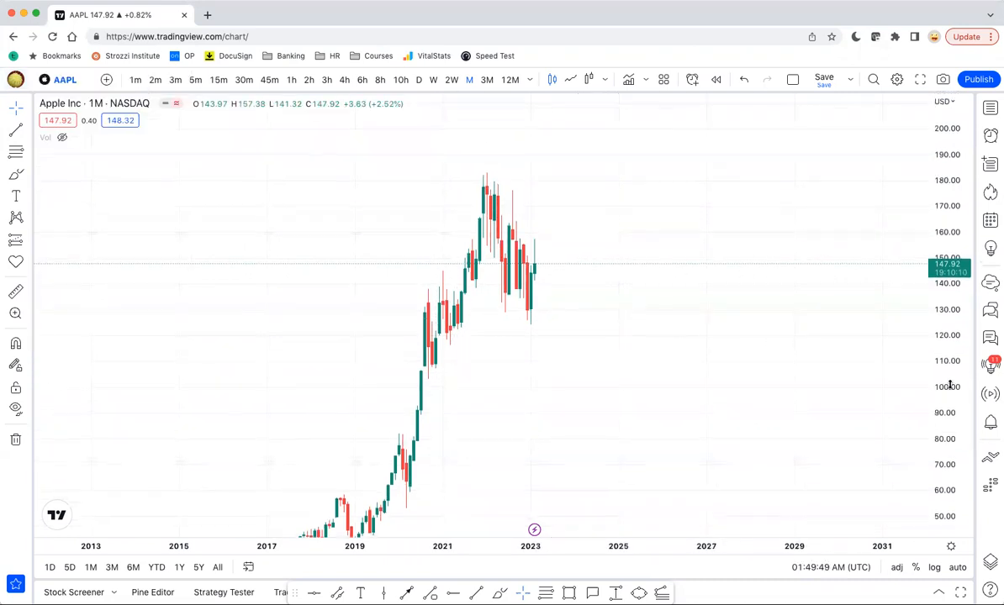
{"action": "left_click_drag", "start_coordinate": [612, 551], "coordinate": [582, 552]}
{"action": "left_click_drag", "start_coordinate": [554, 380], "coordinate": [589, 403]}
{"action": "left_click_drag", "start_coordinate": [545, 543], "coordinate": [527, 540]}
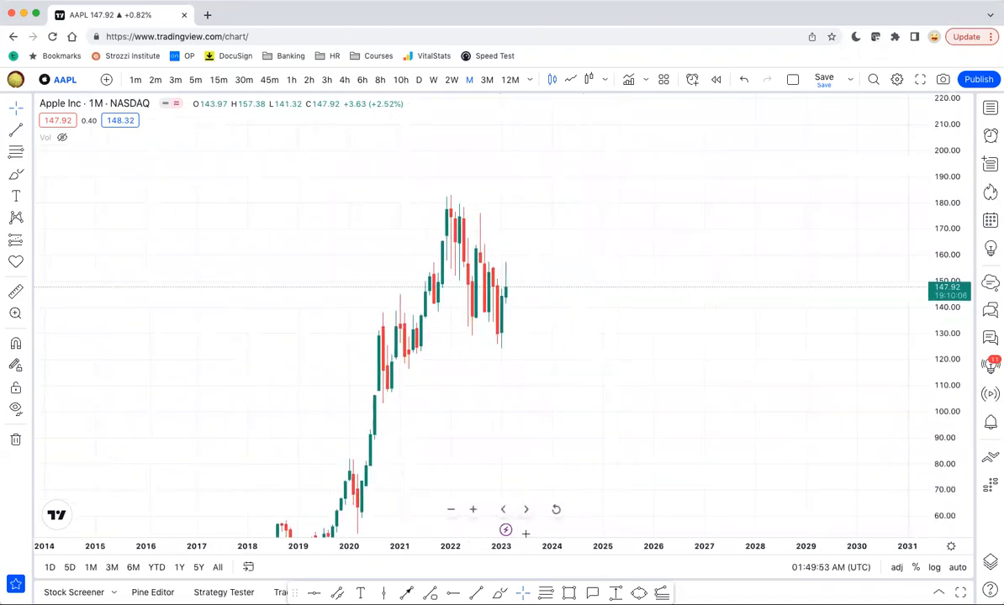
{"action": "left_click_drag", "start_coordinate": [522, 420], "coordinate": [581, 417]}
{"action": "left_click_drag", "start_coordinate": [563, 546], "coordinate": [539, 545]}
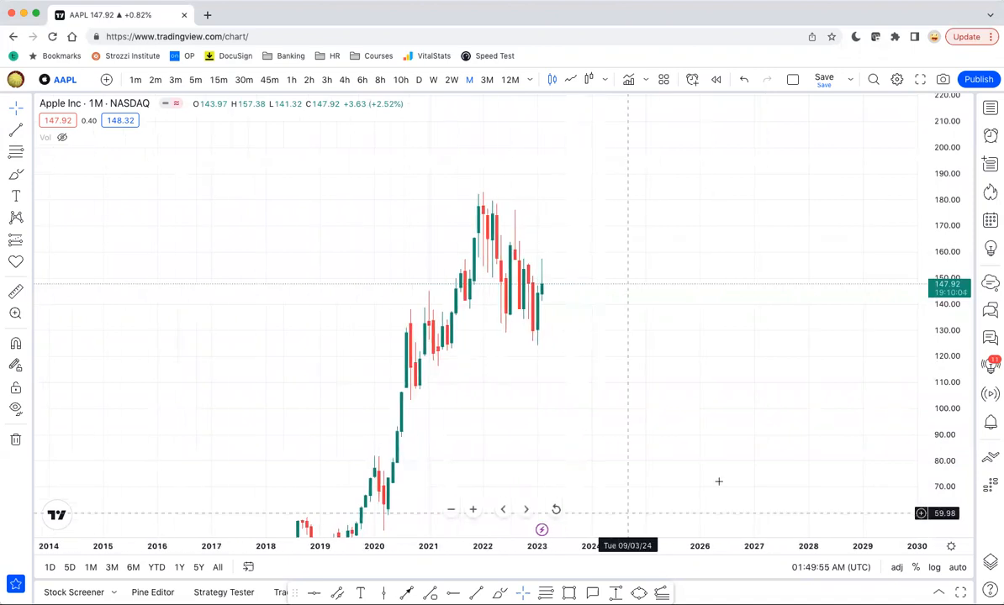
{"action": "left_click_drag", "start_coordinate": [951, 420], "coordinate": [953, 385]}
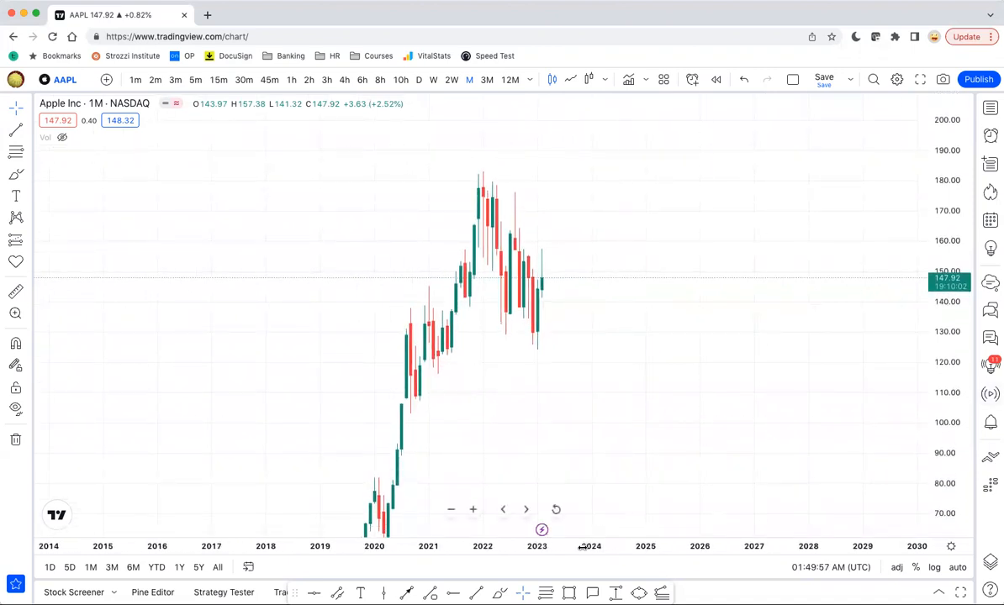
{"action": "left_click_drag", "start_coordinate": [582, 547], "coordinate": [558, 547]}
{"action": "left_click_drag", "start_coordinate": [948, 411], "coordinate": [948, 399]}
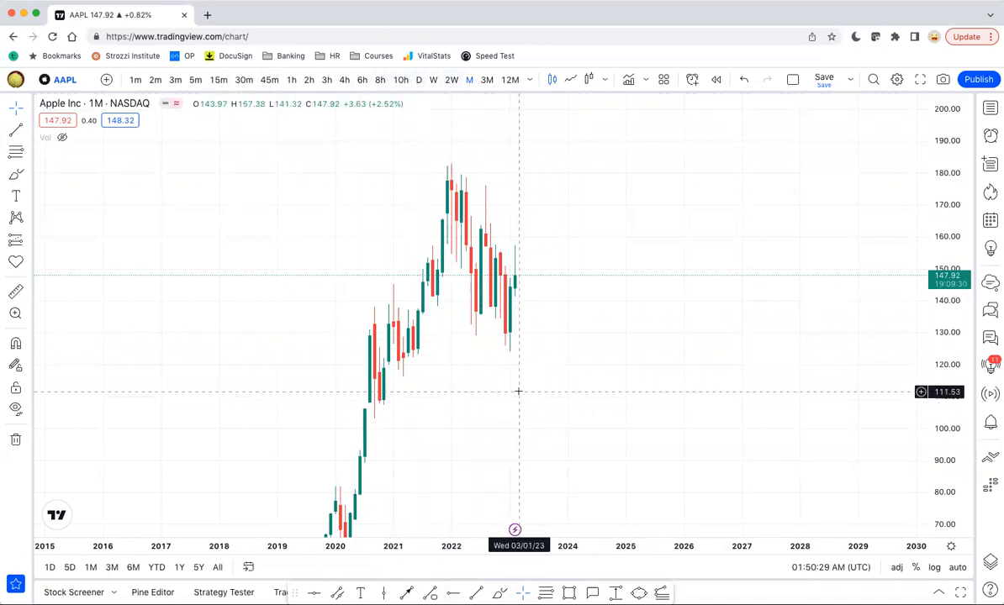
- Draw horizontal rays from the January 2022 high at about 183.34 and the January 2023 low at about 125.09
{"action": "left_click", "coordinate": [452, 594]}
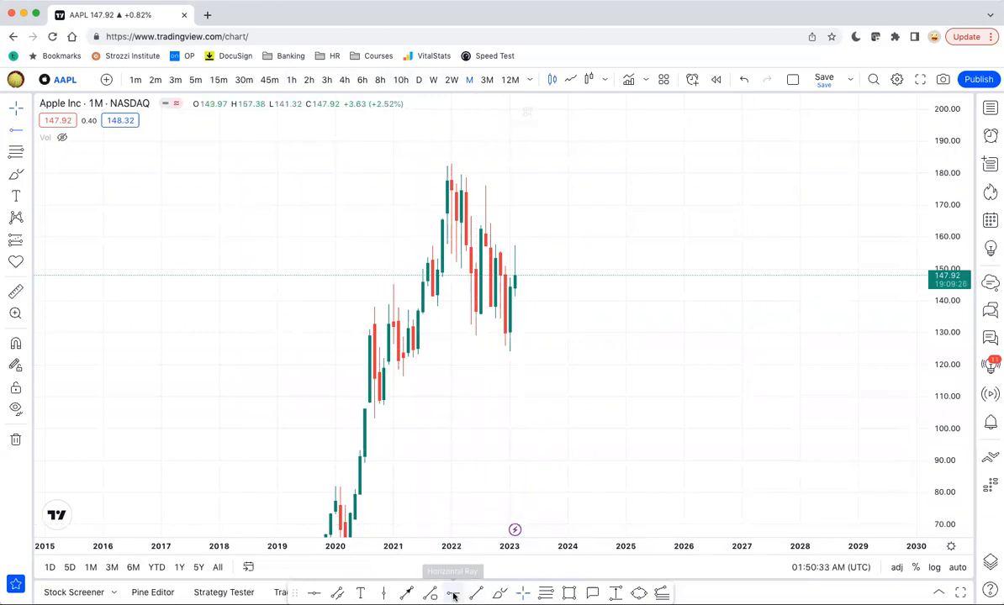
{"action": "left_click", "coordinate": [448, 164]}
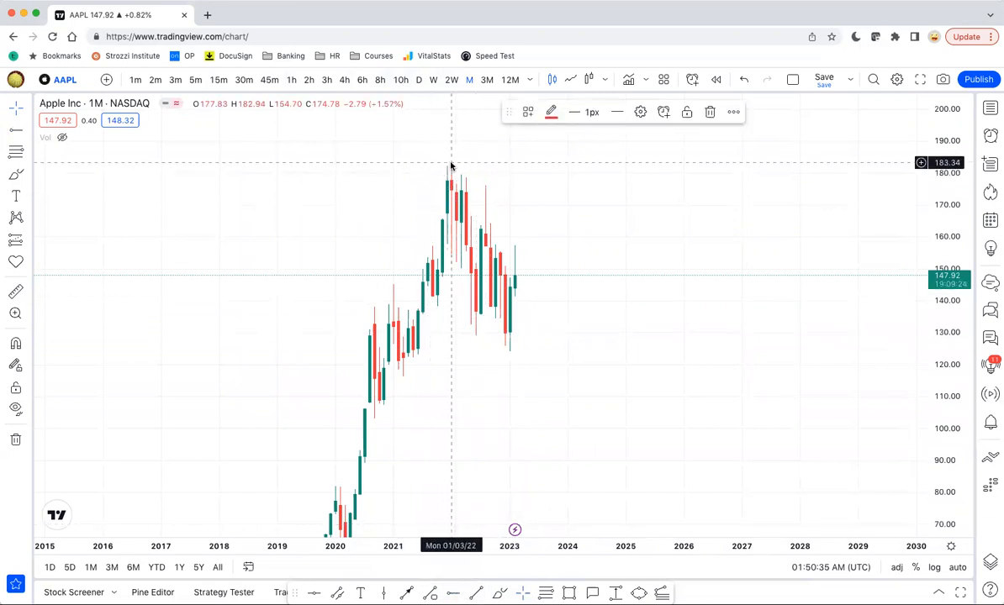
{"action": "left_click", "coordinate": [476, 490]}
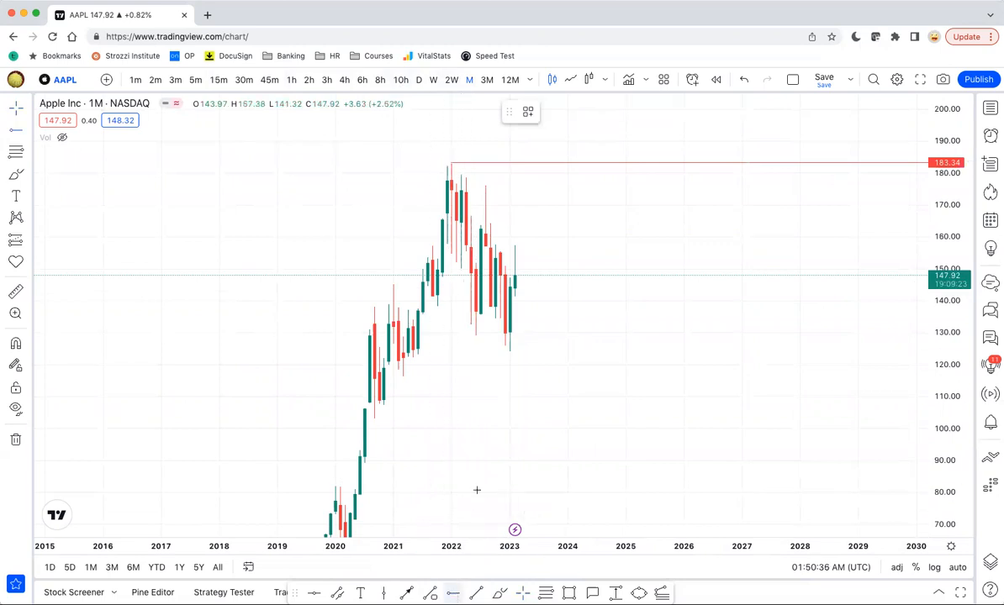
{"action": "left_click", "coordinate": [510, 348]}
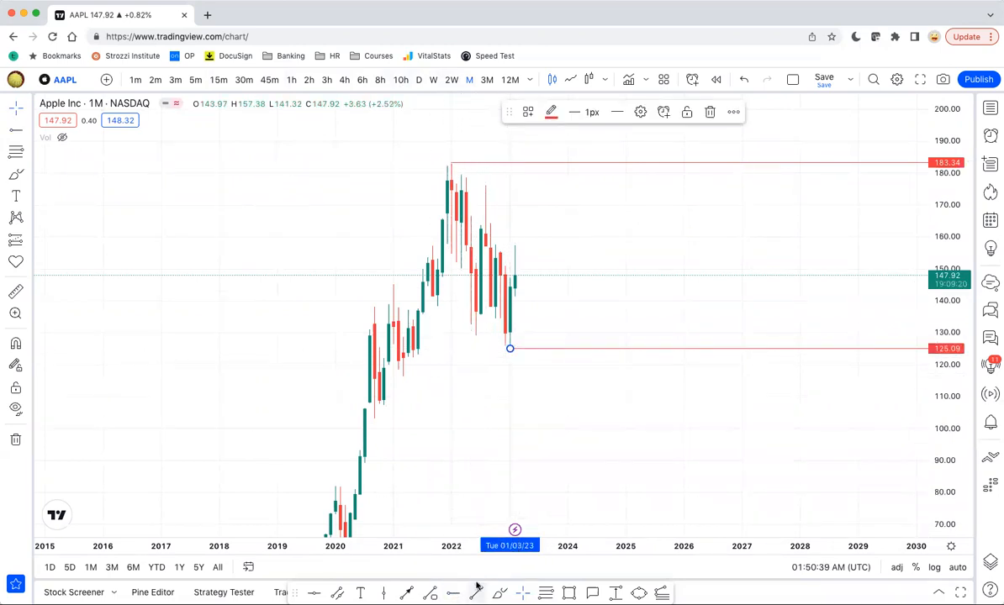
- Draw horizontal rays from the February 2023 high at about 157.55 and the March 2021 low at about 116.30
{"action": "left_click", "coordinate": [452, 594]}
{"action": "left_click", "coordinate": [512, 244]}
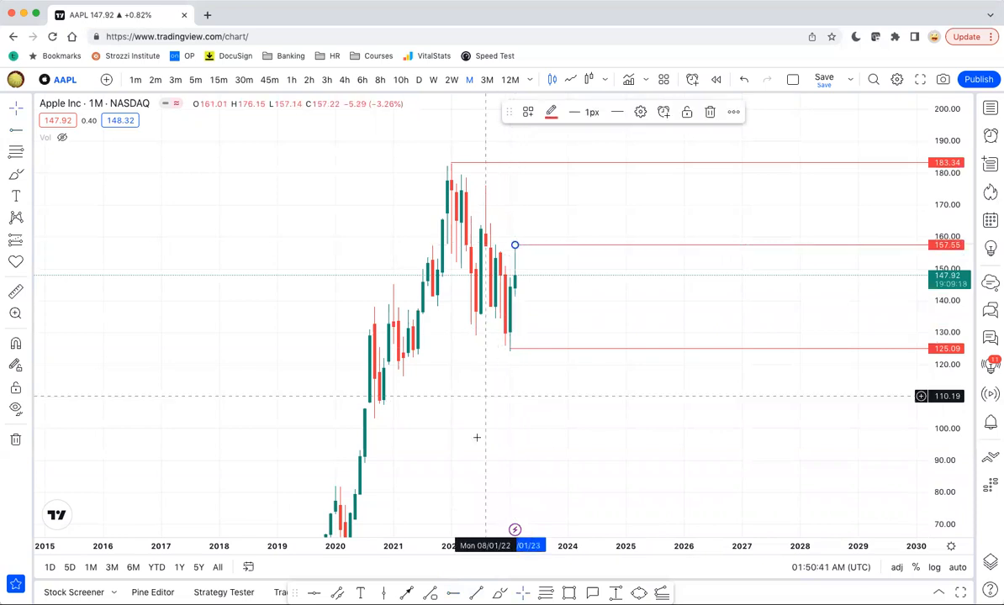
{"action": "left_click", "coordinate": [453, 593]}
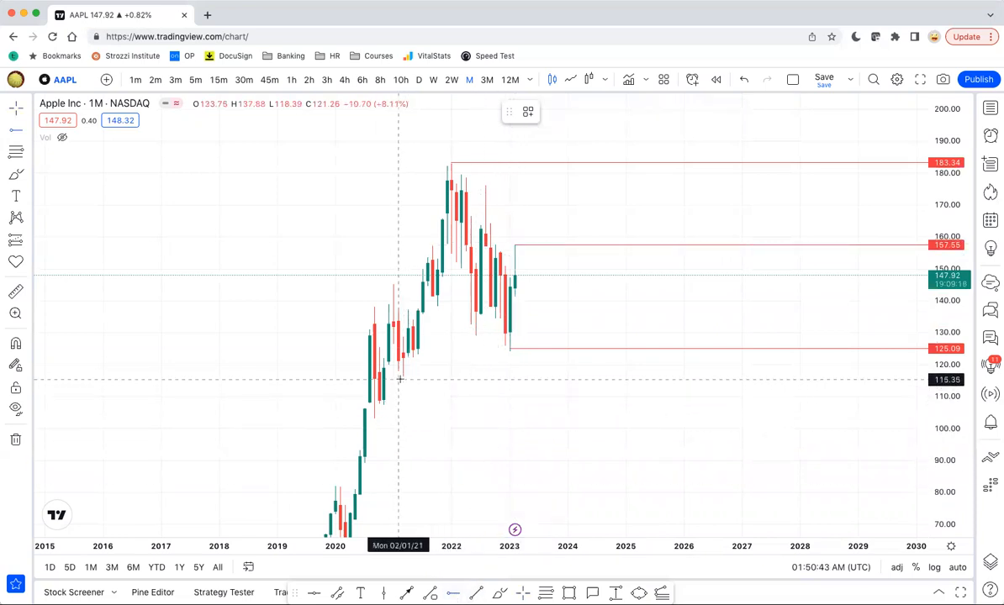
{"action": "left_click", "coordinate": [403, 377]}
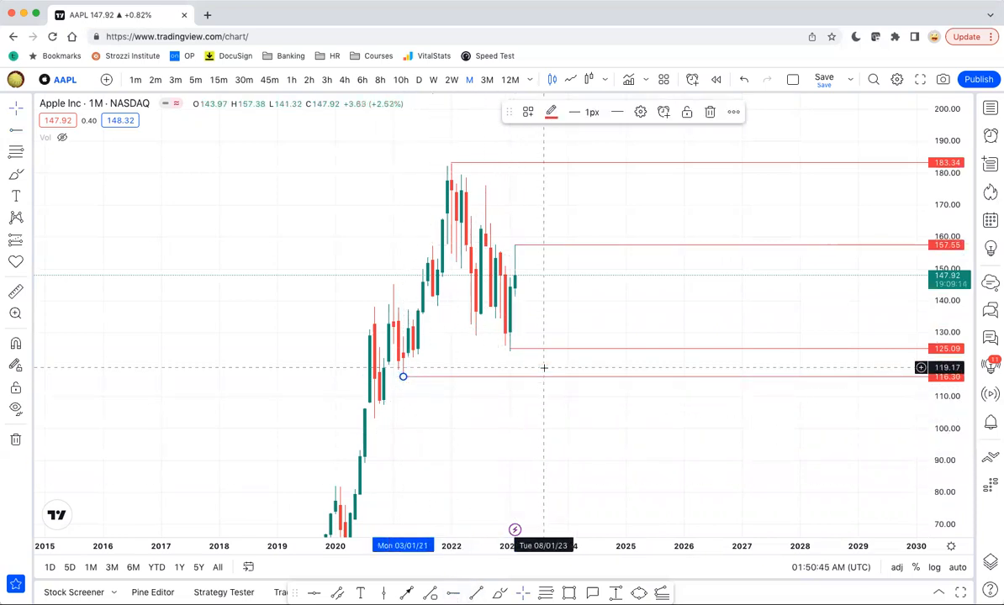
- Lower the January 2023 ray to about 124.51 and draw a horizontal ray from the August 2022 high at about 176.27
{"action": "left_click", "coordinate": [510, 353]}
{"action": "left_click_drag", "start_coordinate": [510, 349], "coordinate": [509, 350]}
{"action": "left_click", "coordinate": [493, 425]}
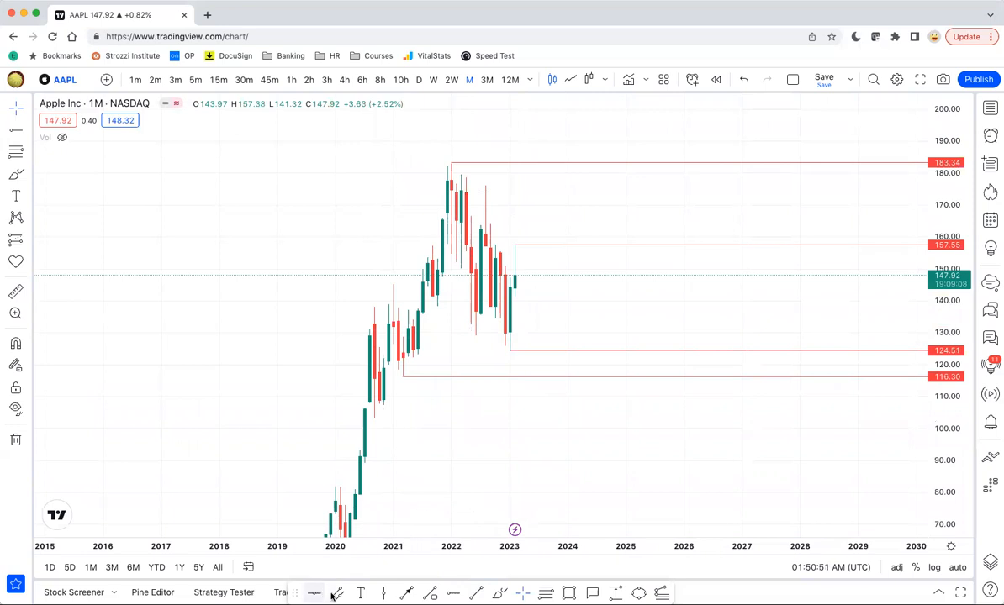
{"action": "left_click", "coordinate": [452, 593]}
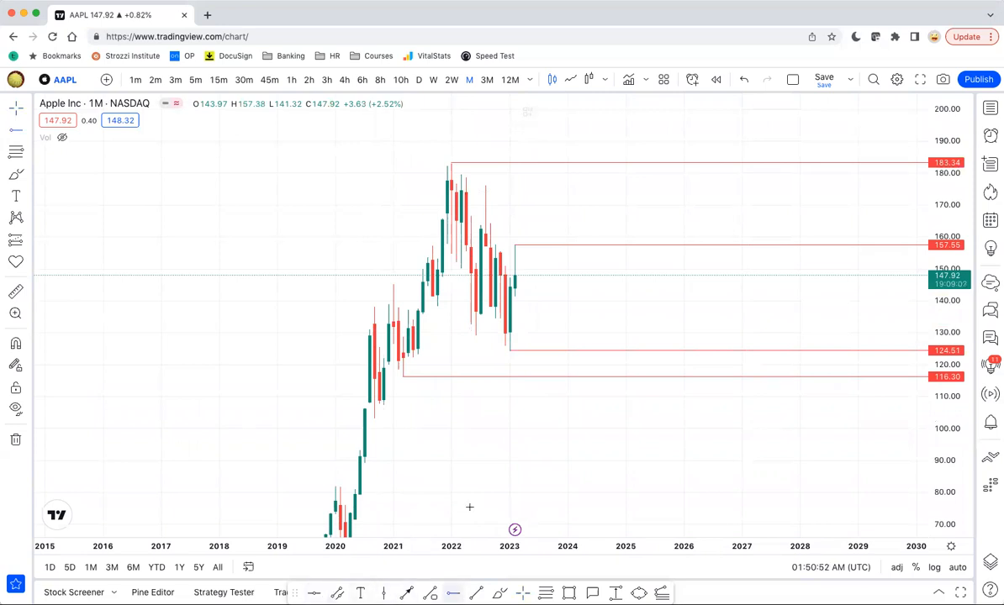
{"action": "left_click", "coordinate": [485, 186]}
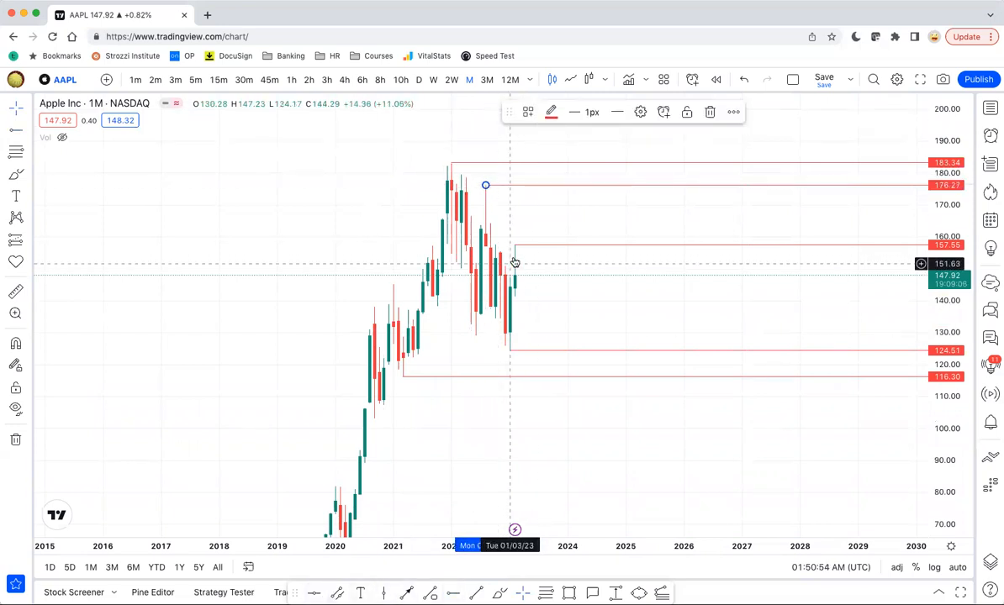
- Select all five horizontal rays and put them in one group in the object tree
{"action": "left_click", "coordinate": [490, 381]}
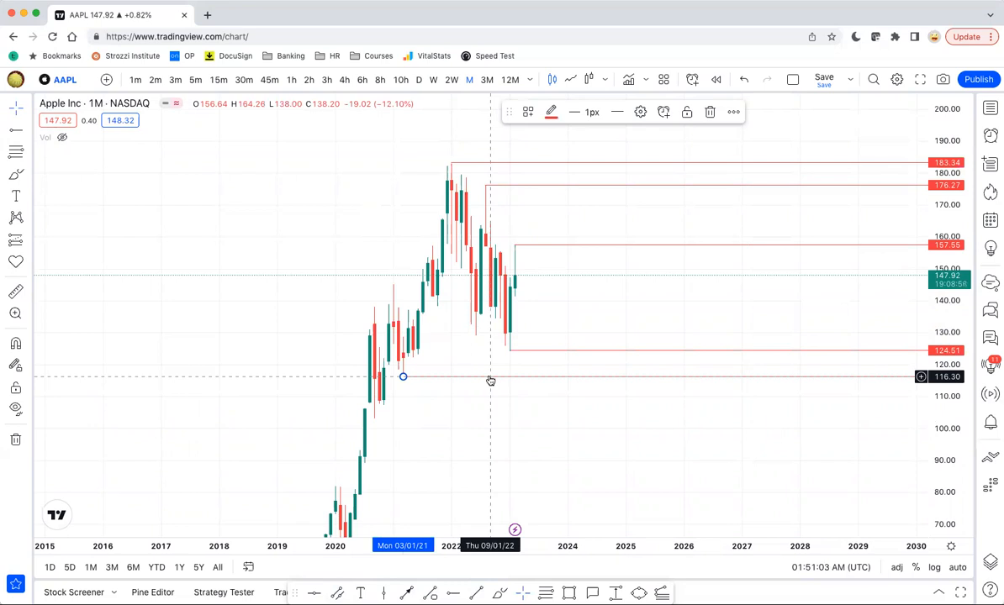
{"action": "left_click", "coordinate": [510, 350], "text": "super"}
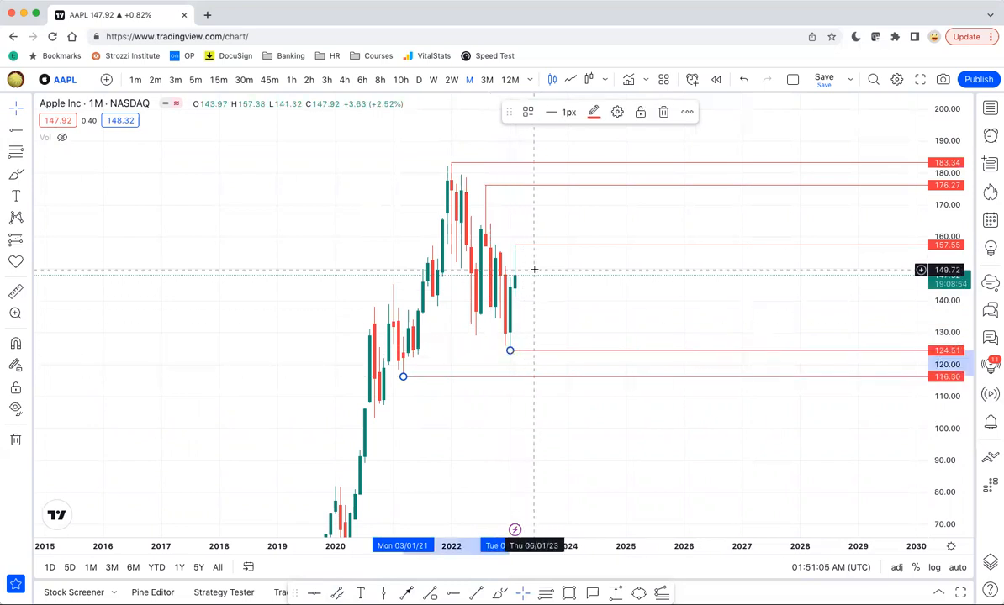
{"action": "left_click", "coordinate": [521, 245], "text": "super"}
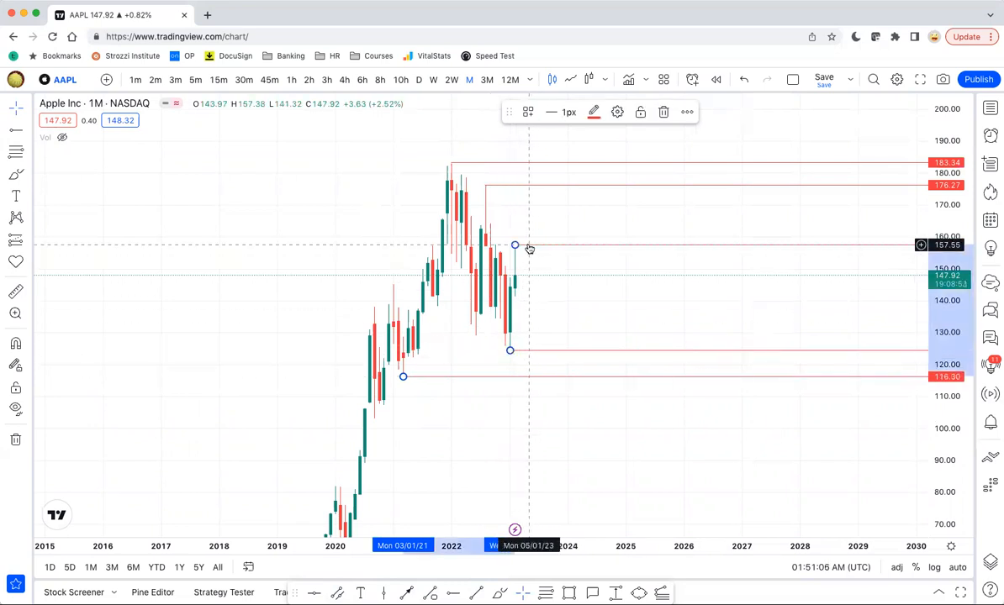
{"action": "left_click", "coordinate": [495, 186], "text": "super"}
{"action": "left_click", "coordinate": [491, 163], "text": "super"}
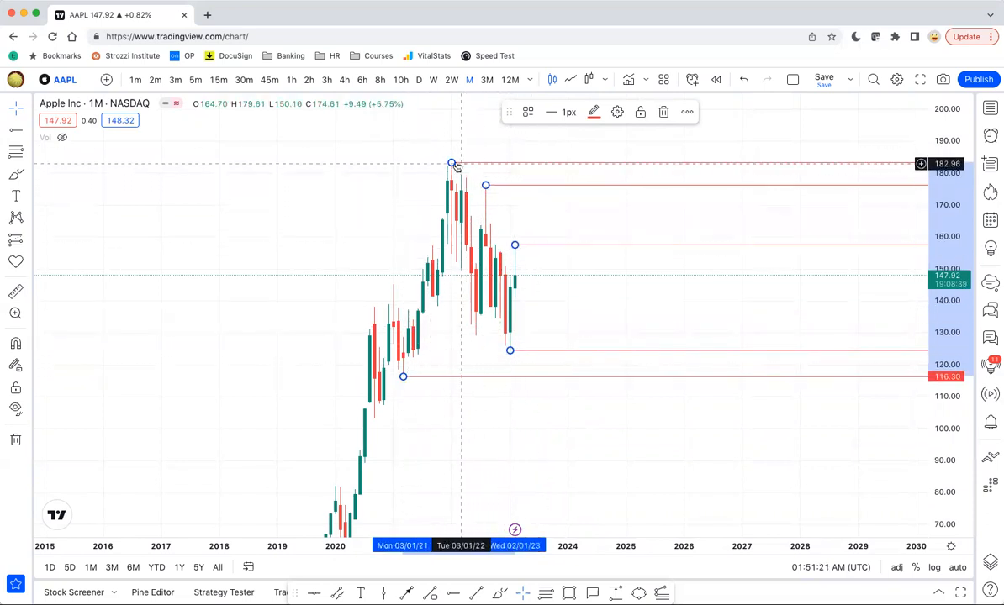
{"action": "right_click", "coordinate": [497, 188]}
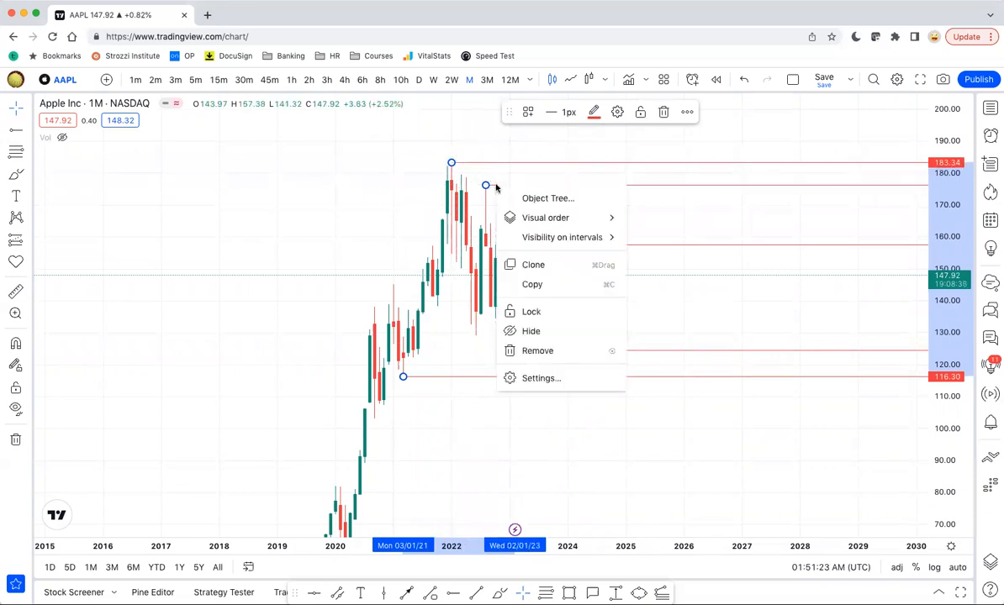
{"action": "left_click", "coordinate": [555, 202]}
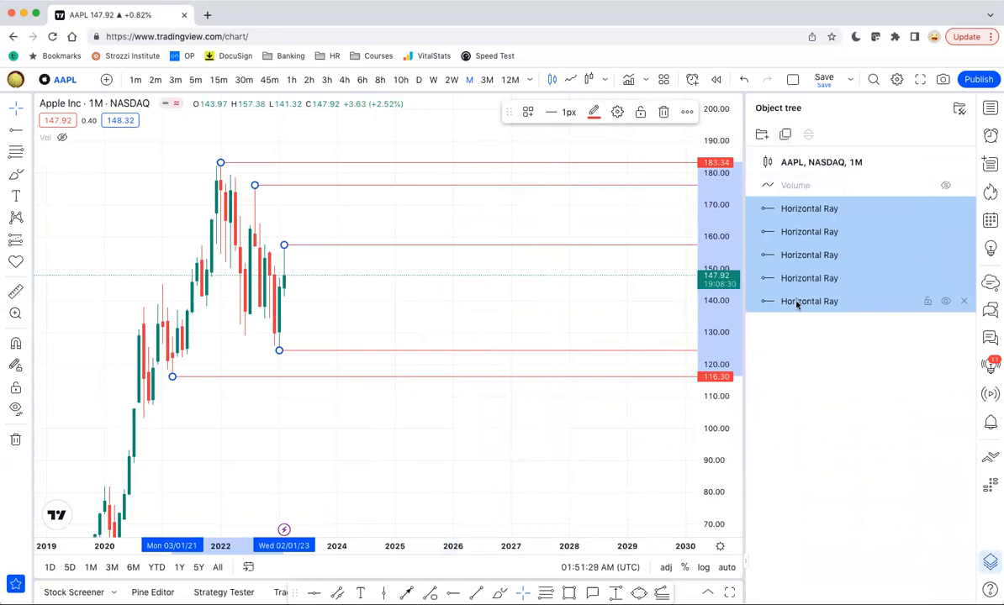
{"action": "left_click", "coordinate": [761, 134]}
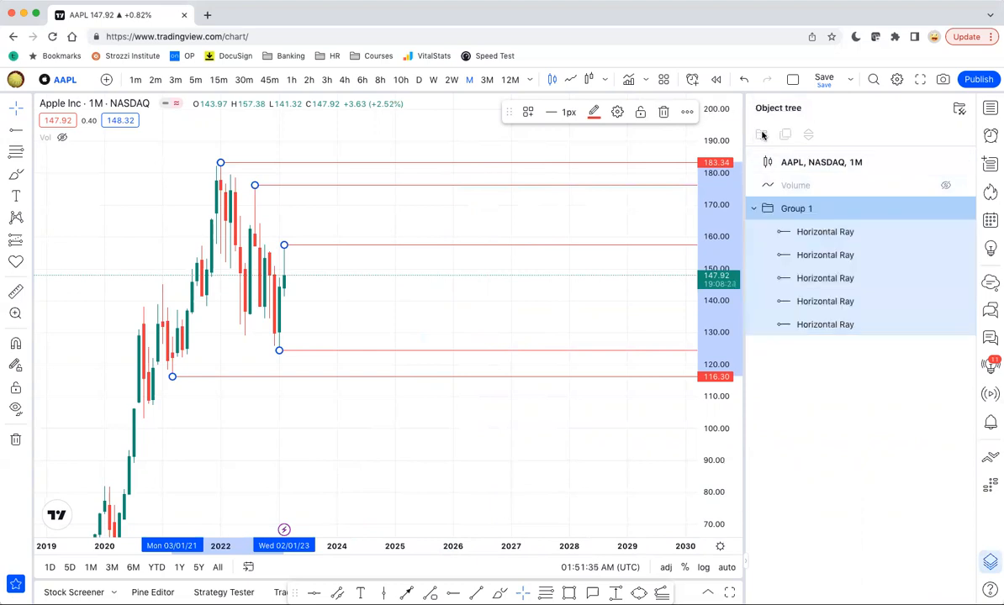
- Rename the new group of rays as Monthly and clear the selection
{"action": "double_click", "coordinate": [794, 210]}
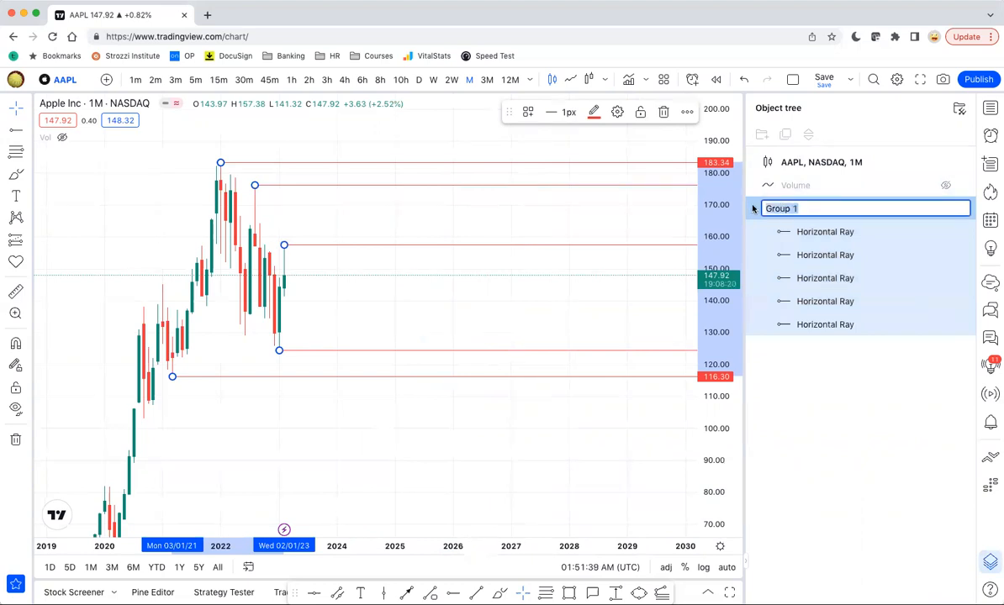
{"action": "type", "text": "Monthl"}
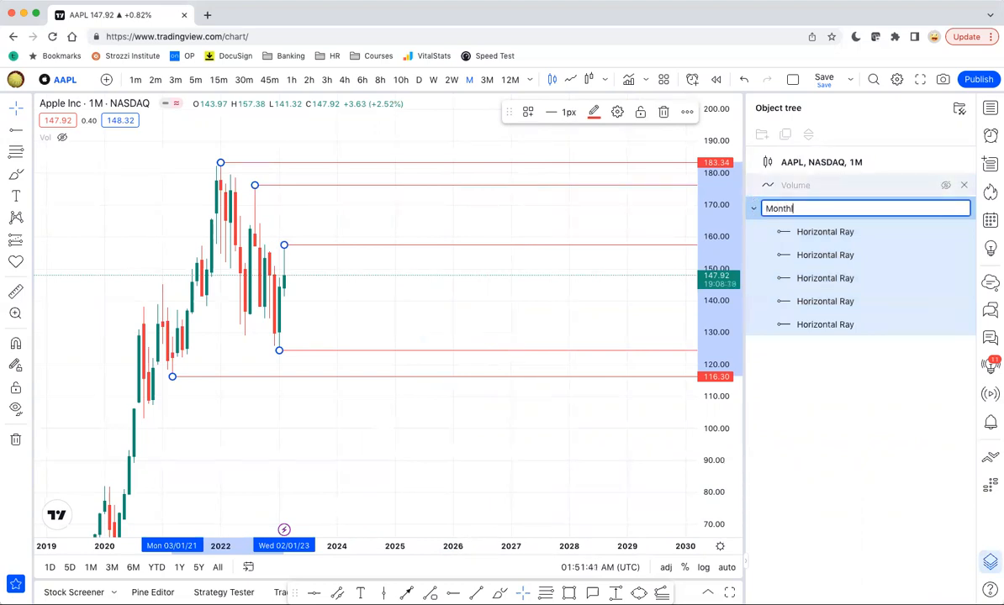
{"action": "type", "text": "y"}
{"action": "key", "text": "Return"}
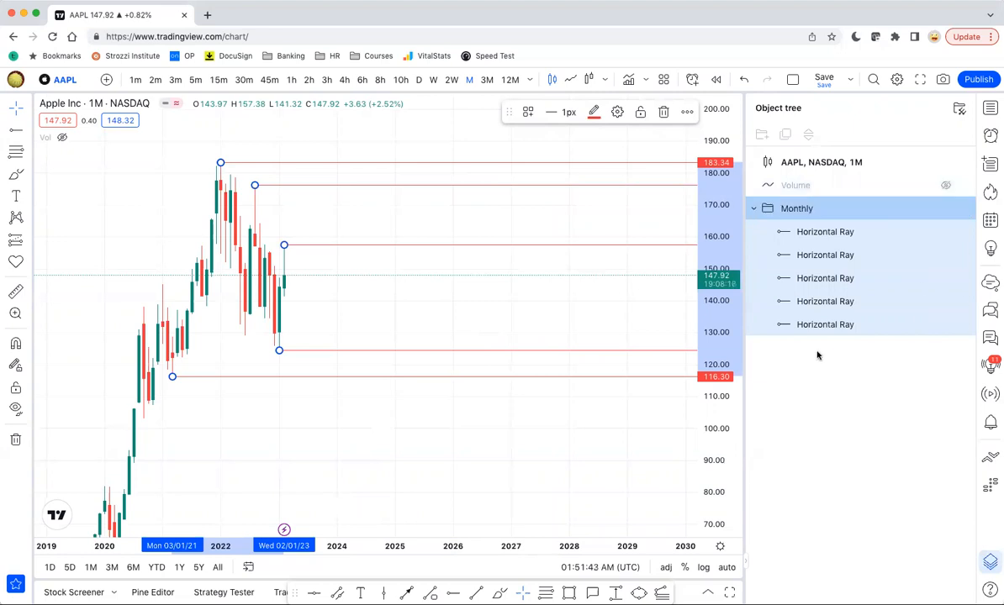
{"action": "left_click", "coordinate": [493, 311]}
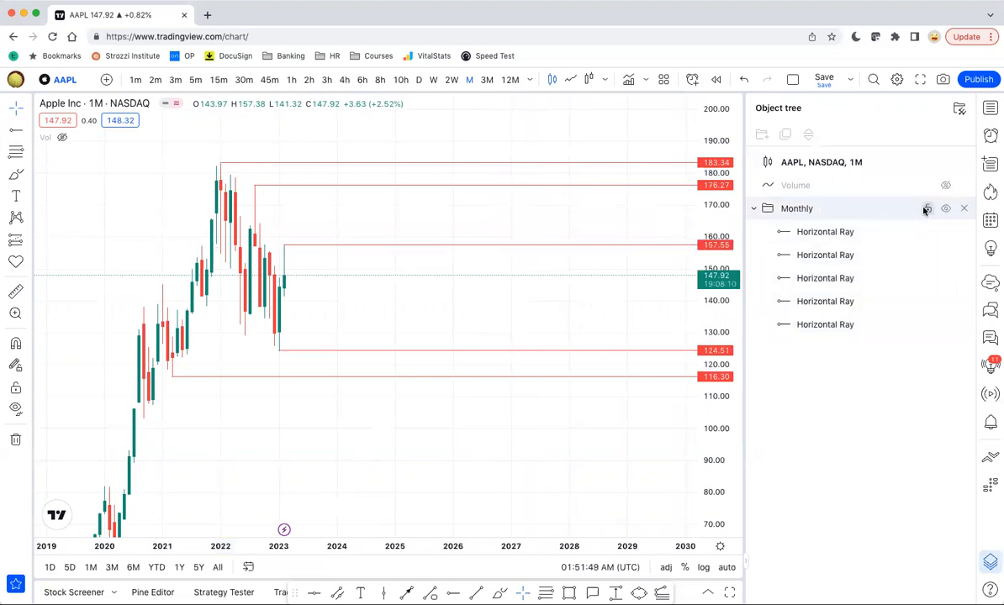
- Toggle the visibility of the Monthly group and the Volume indicator, restoring each to its original state
{"action": "left_click", "coordinate": [945, 208]}
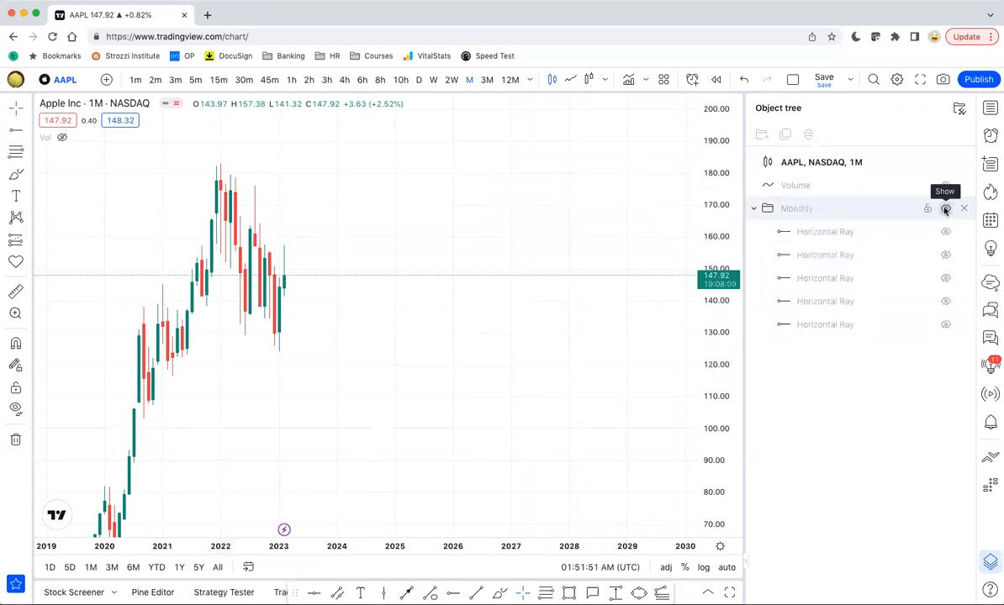
{"action": "left_click", "coordinate": [945, 210]}
{"action": "left_click", "coordinate": [945, 210]}
{"action": "left_click", "coordinate": [945, 210]}
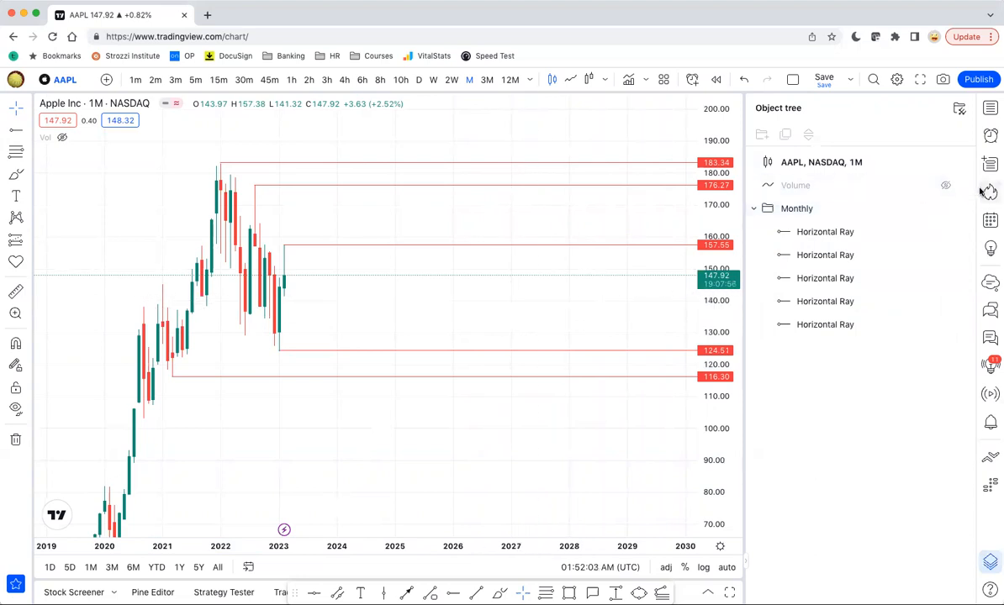
{"action": "left_click", "coordinate": [946, 185]}
{"action": "left_click", "coordinate": [946, 185]}
- Draw a horizontal ray from the September 2020 low at about 103.69 and move it into the Monthly group
{"action": "left_click", "coordinate": [452, 594]}
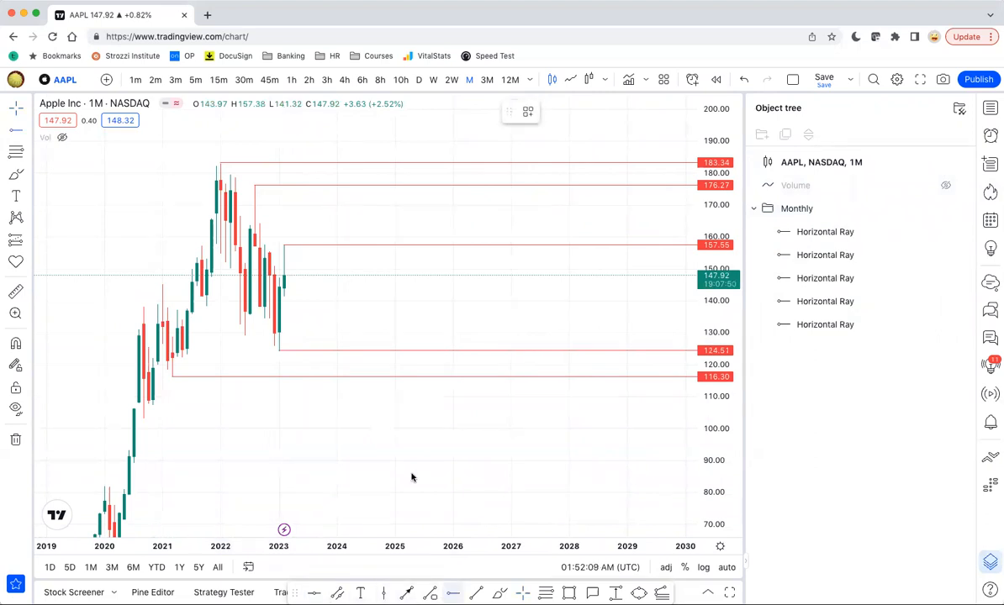
{"action": "left_click", "coordinate": [143, 416]}
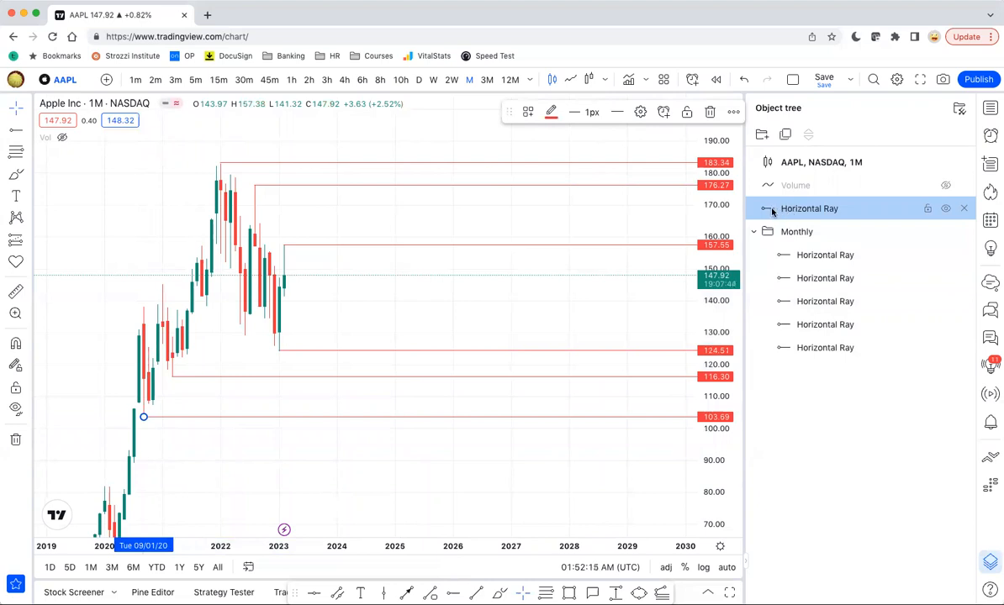
{"action": "left_click_drag", "start_coordinate": [773, 210], "coordinate": [779, 236]}
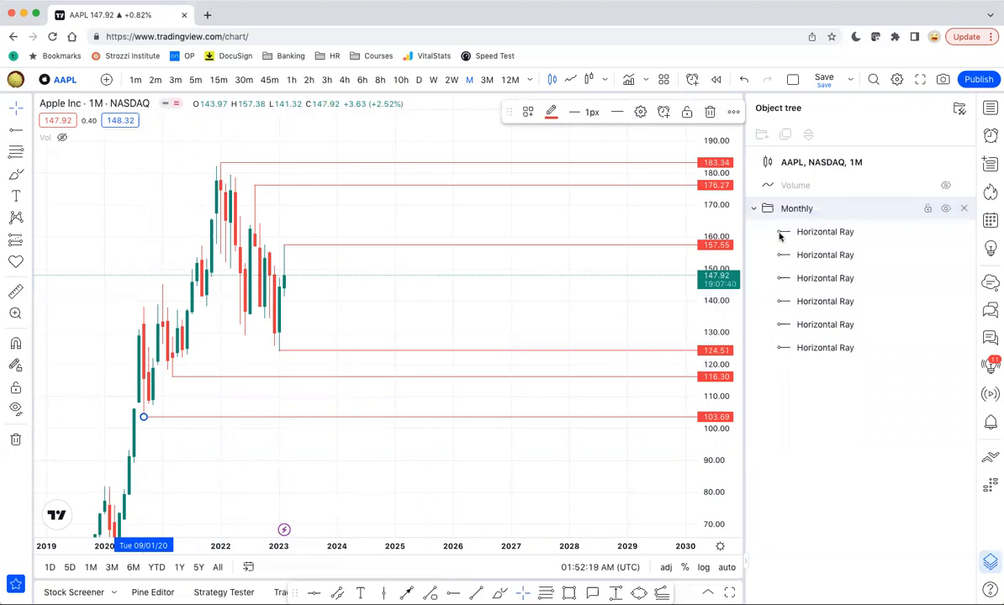
- Toggle the Monthly group's visibility off and back on twice
{"action": "left_click", "coordinate": [944, 209]}
{"action": "left_click", "coordinate": [945, 209]}
{"action": "left_click", "coordinate": [945, 209]}
{"action": "left_click", "coordinate": [945, 209]}
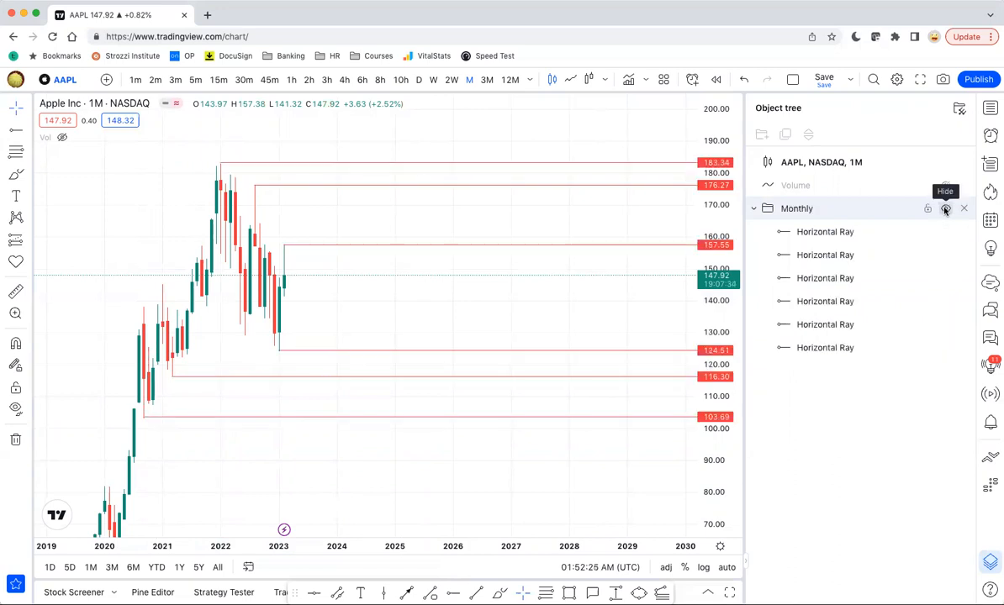
- Switch the chart to the daily timeframe and hide the Monthly group
{"action": "left_click", "coordinate": [418, 80]}
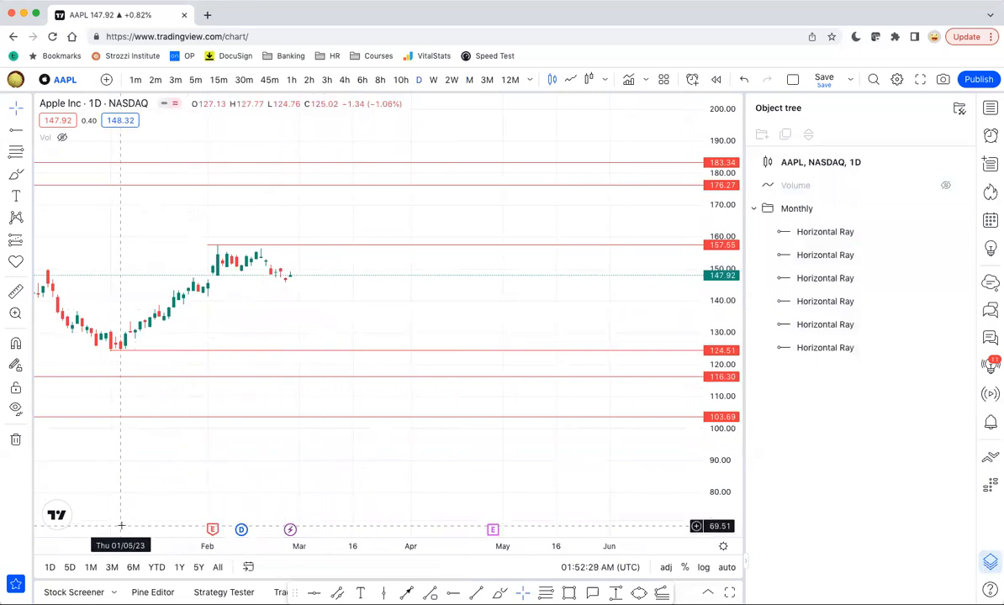
{"action": "left_click_drag", "start_coordinate": [110, 546], "coordinate": [454, 546]}
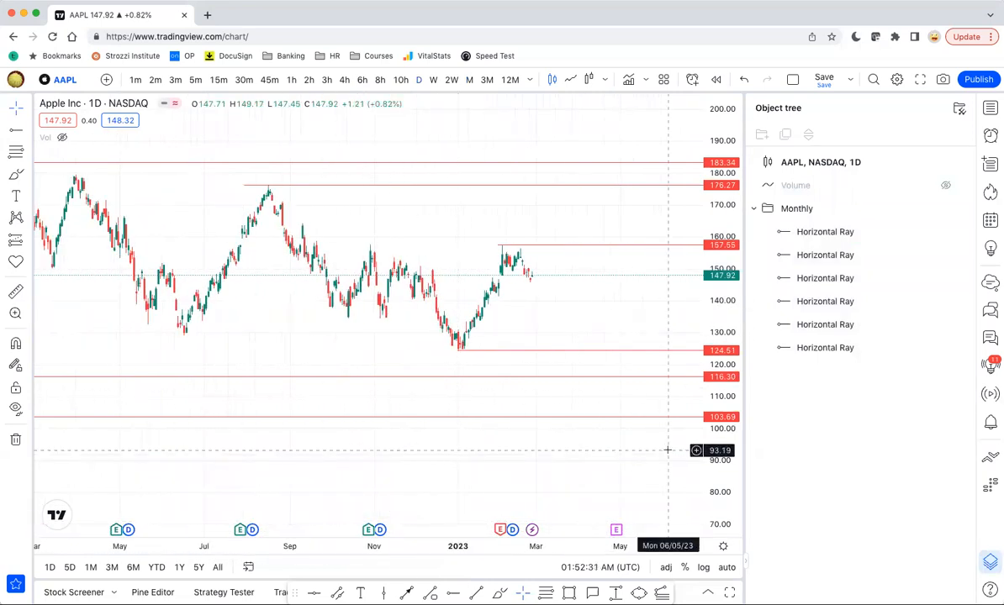
{"action": "left_click_drag", "start_coordinate": [715, 485], "coordinate": [723, 423]}
{"action": "left_click_drag", "start_coordinate": [619, 325], "coordinate": [624, 353]}
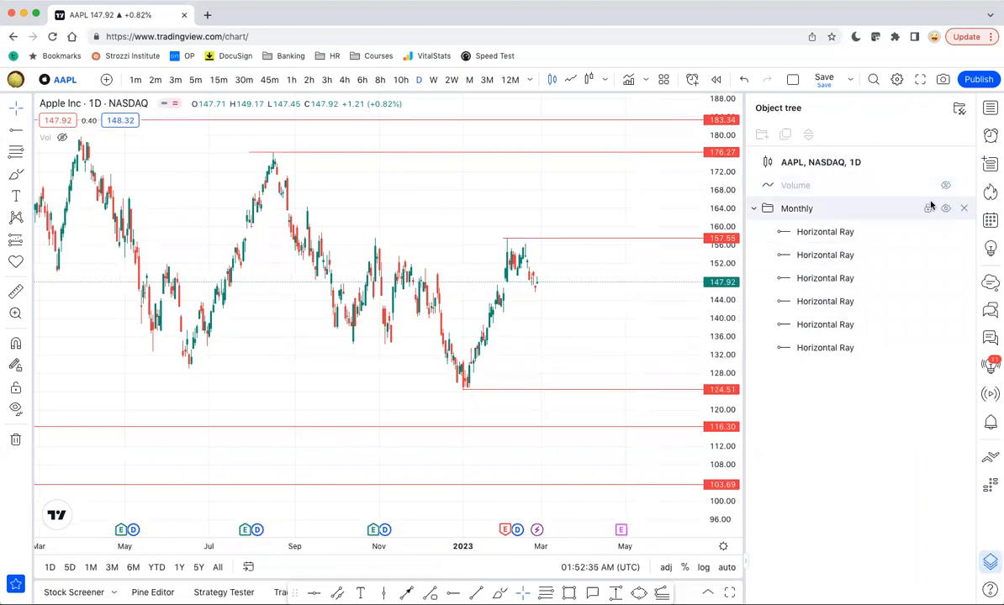
{"action": "left_click", "coordinate": [945, 208]}
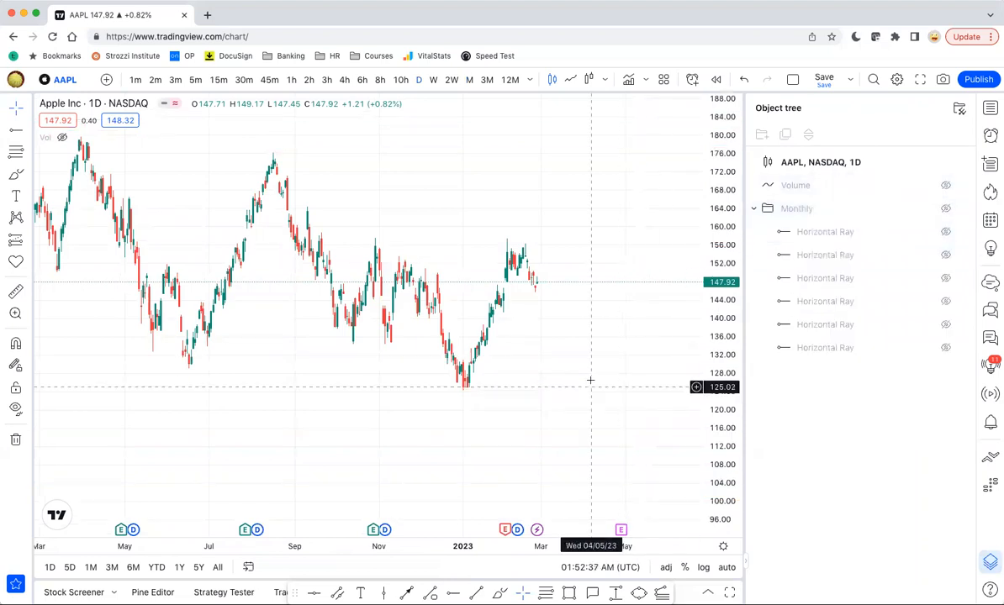
- Draw a horizontal ray from the early February 2023 high at about 157.53 and colour it blue
{"action": "left_click", "coordinate": [452, 594]}
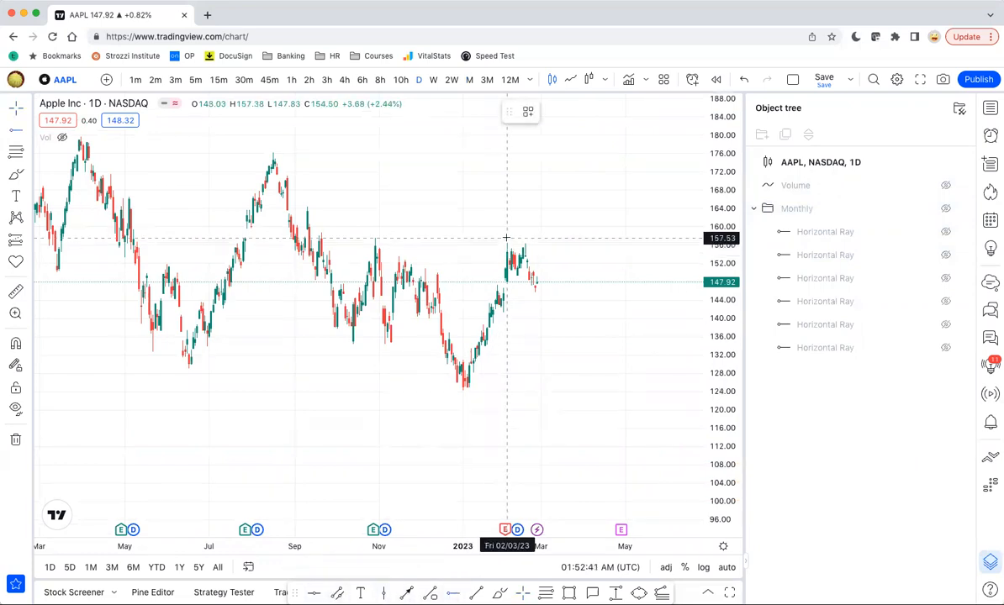
{"action": "left_click", "coordinate": [507, 238]}
{"action": "left_click", "coordinate": [551, 112]}
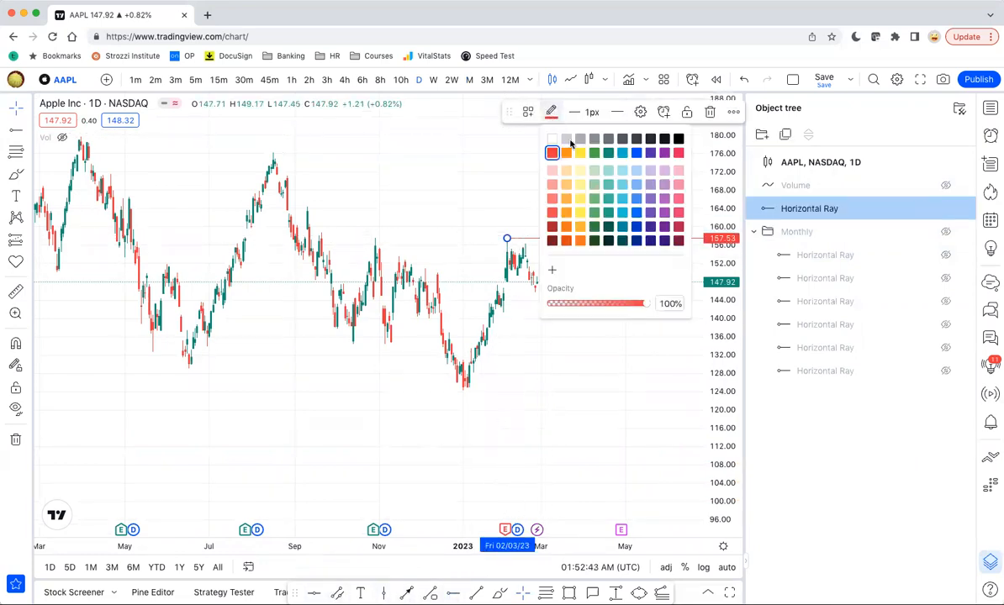
{"action": "left_click", "coordinate": [622, 155]}
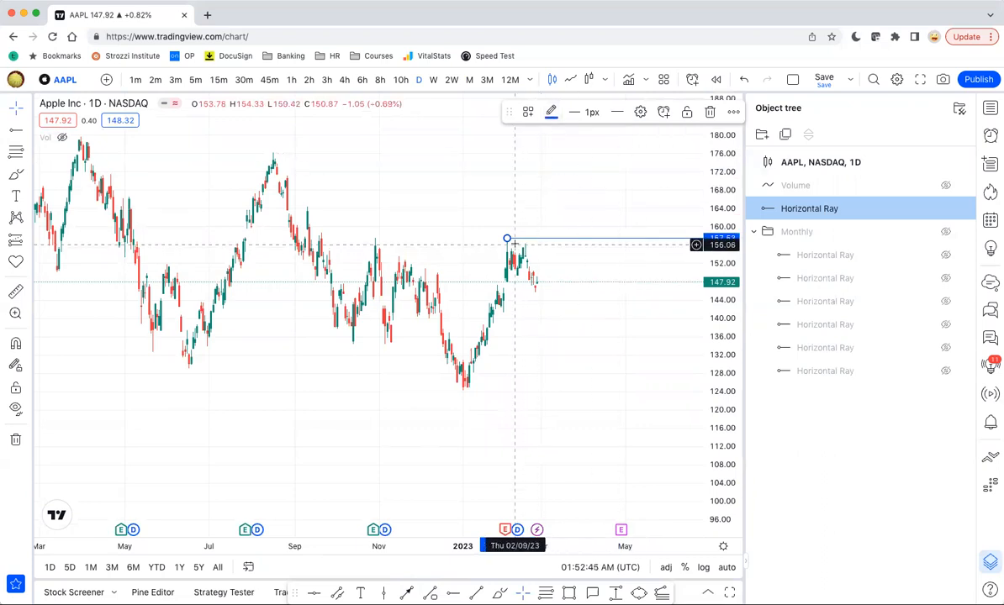
- Draw horizontal rays from the January 2023 low at about 124.48 and the August 2022 high at about 176.71
{"action": "left_click", "coordinate": [452, 593]}
{"action": "left_click", "coordinate": [463, 389]}
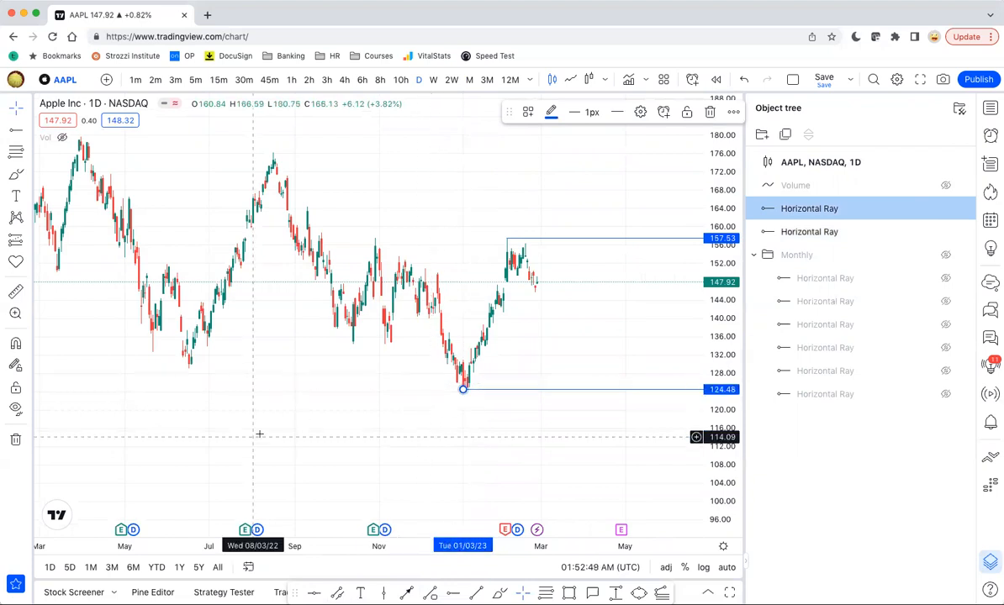
{"action": "left_click", "coordinate": [452, 594]}
{"action": "left_click", "coordinate": [273, 151]}
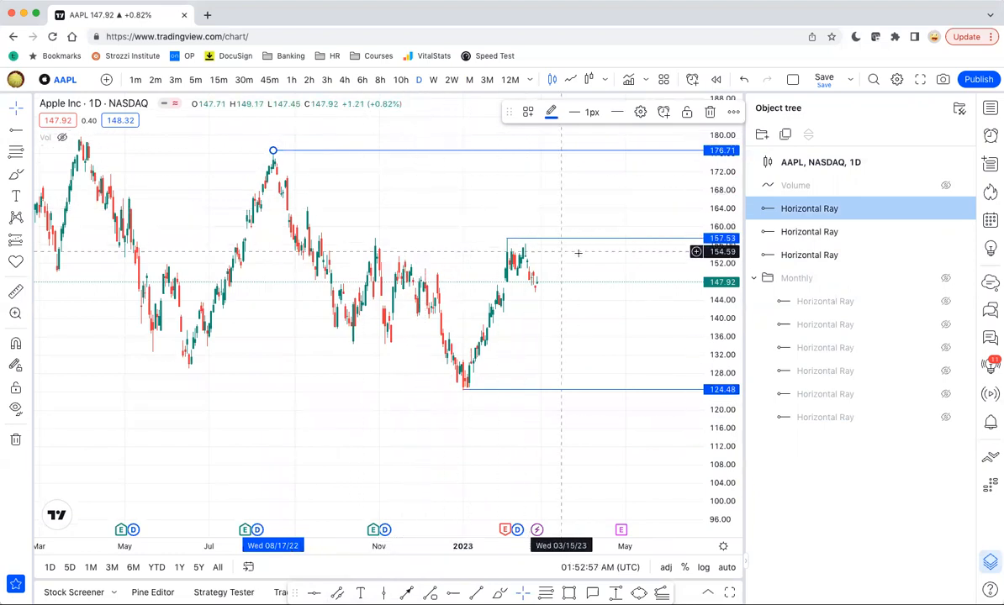
- Select all three blue daily rays and put them in a new object tree group
{"action": "left_click", "coordinate": [556, 241], "text": "shift"}
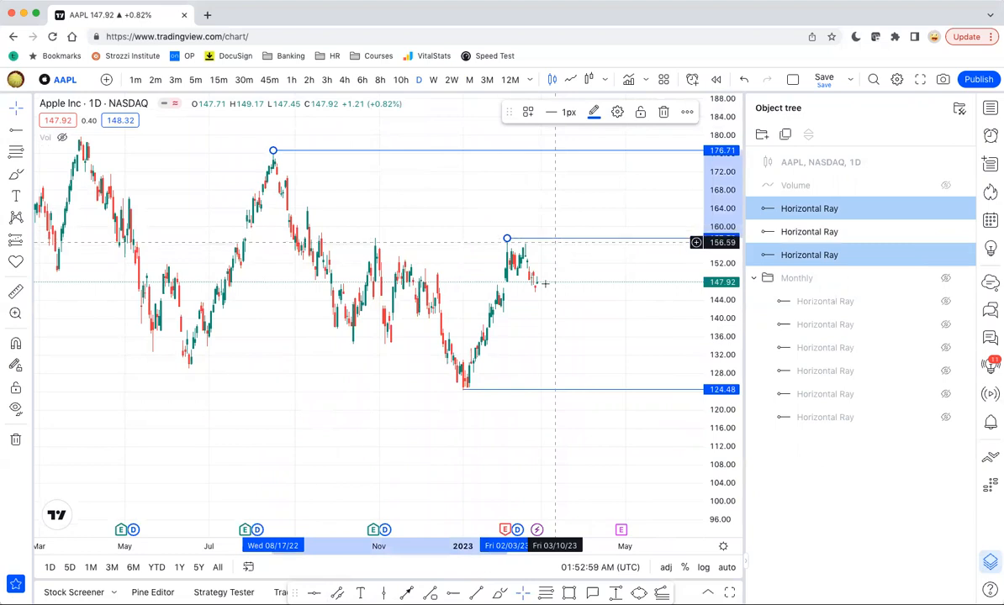
{"action": "left_click", "coordinate": [486, 391], "text": "shift"}
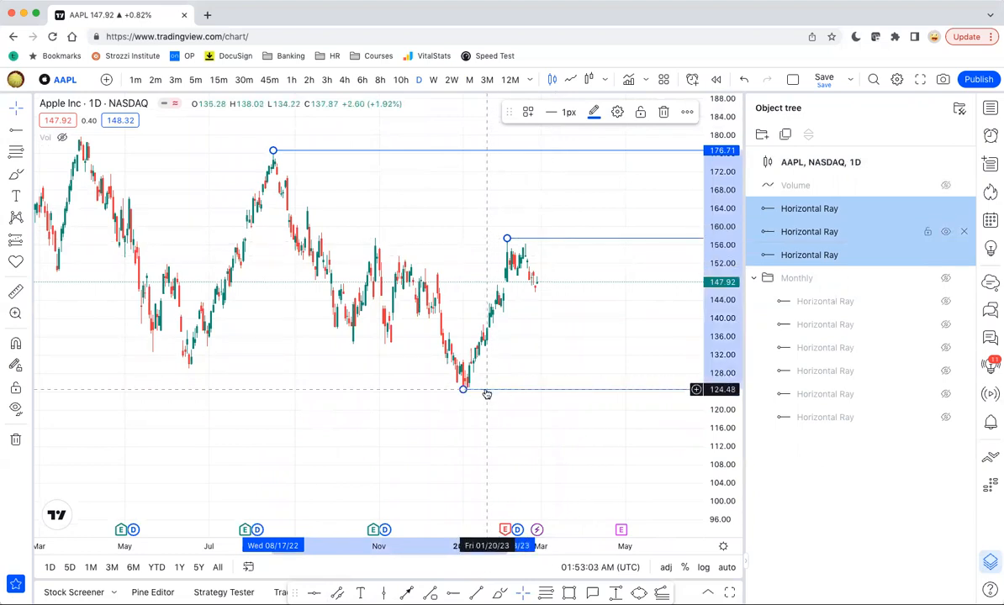
{"action": "right_click", "coordinate": [486, 393]}
{"action": "left_click", "coordinate": [528, 404]}
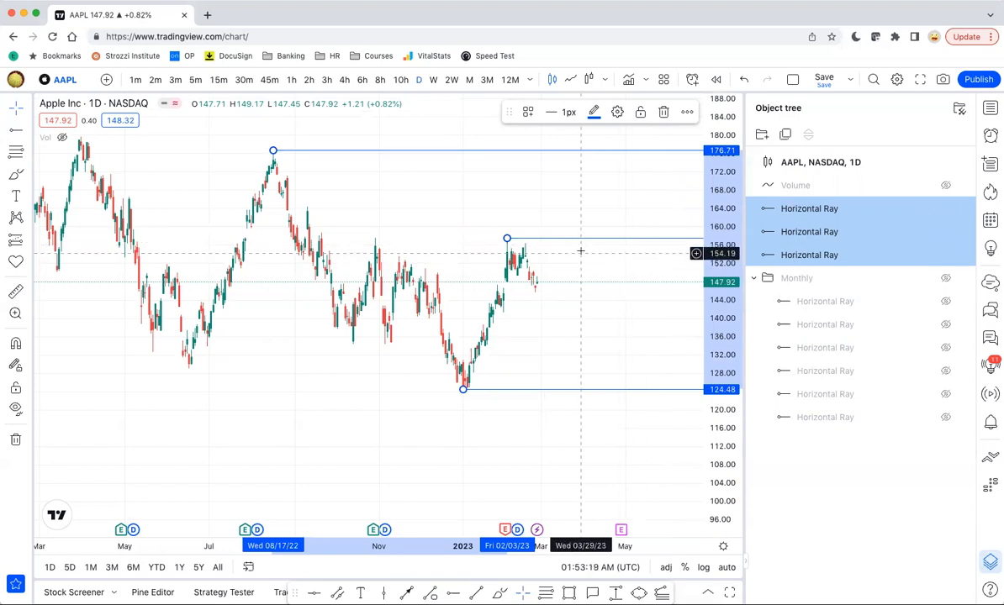
{"action": "left_click", "coordinate": [762, 136]}
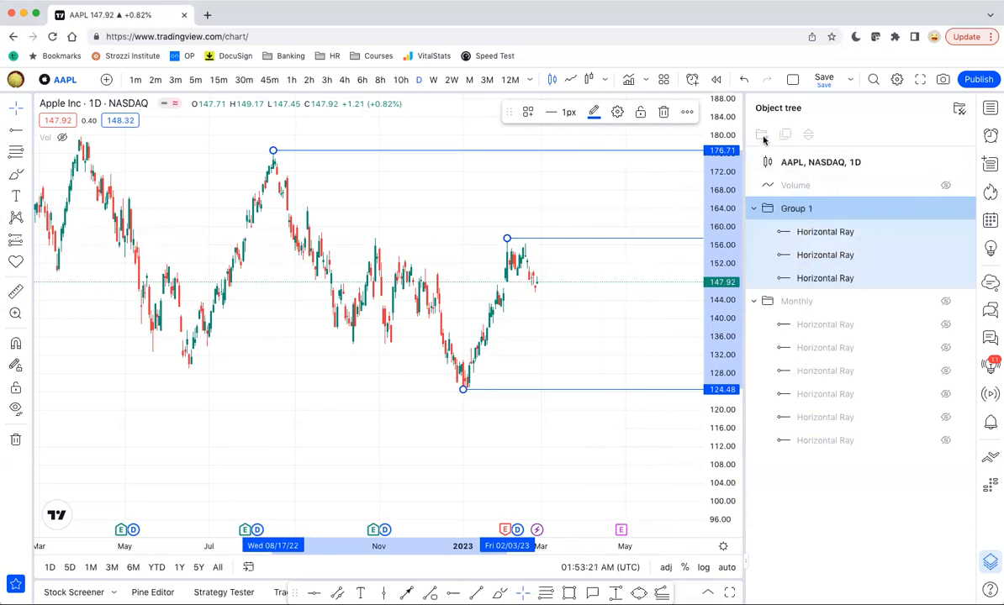
- Rename the new group of blue rays as Daily Levels
{"action": "double_click", "coordinate": [809, 210]}
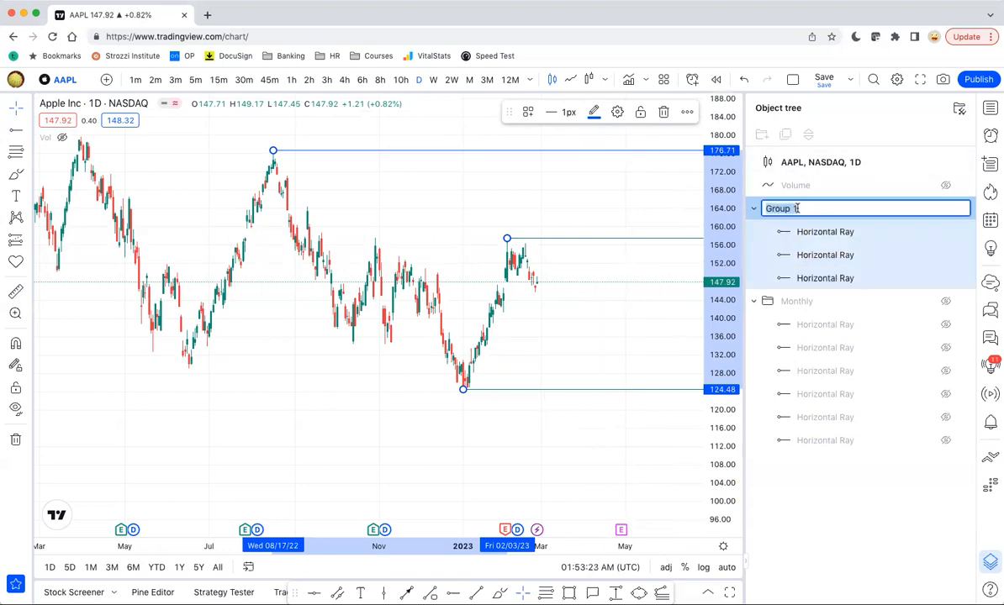
{"action": "type", "text": "Daily Levels"}
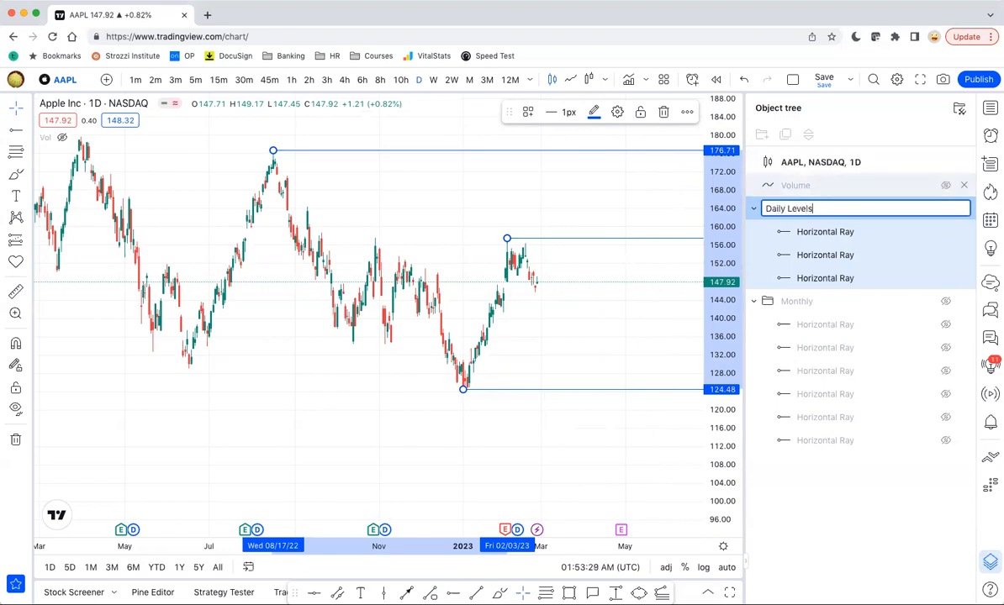
{"action": "left_click", "coordinate": [801, 496]}
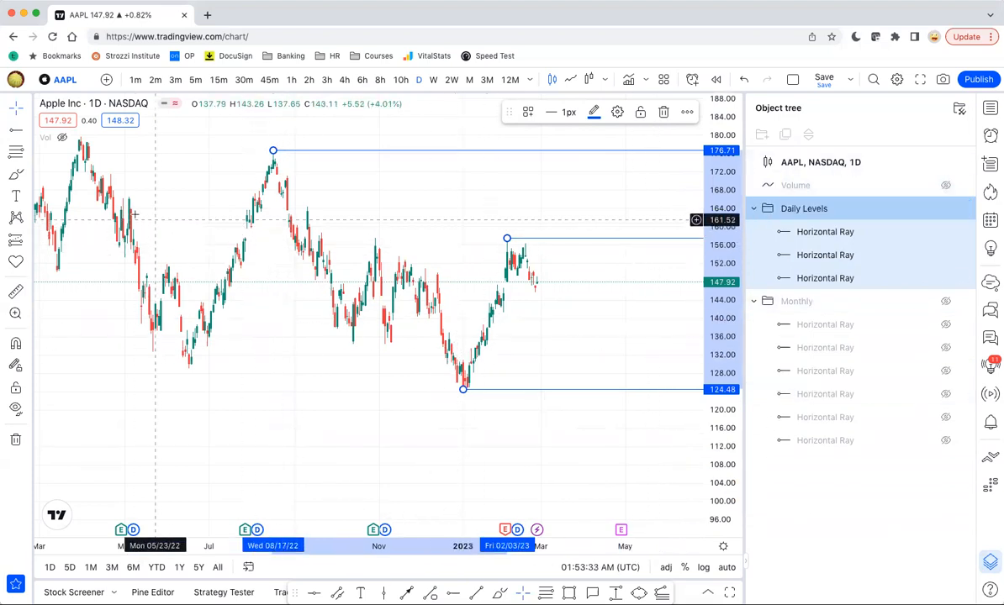
- Draw a horizontal ray from the September 2022 high at about 164.59 and move it into the Daily Levels group
{"action": "left_click", "coordinate": [19, 132]}
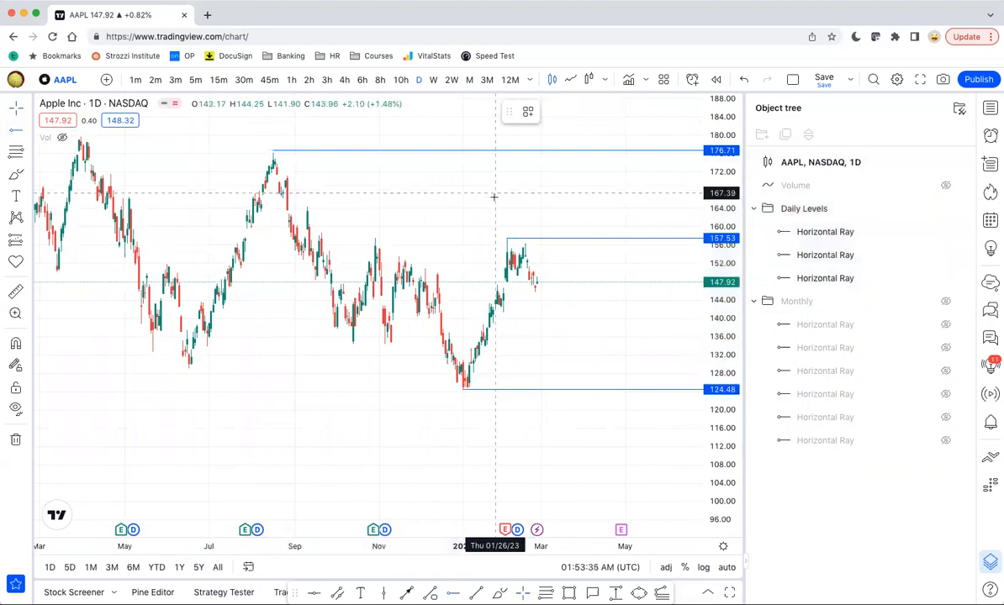
{"action": "left_click", "coordinate": [306, 206]}
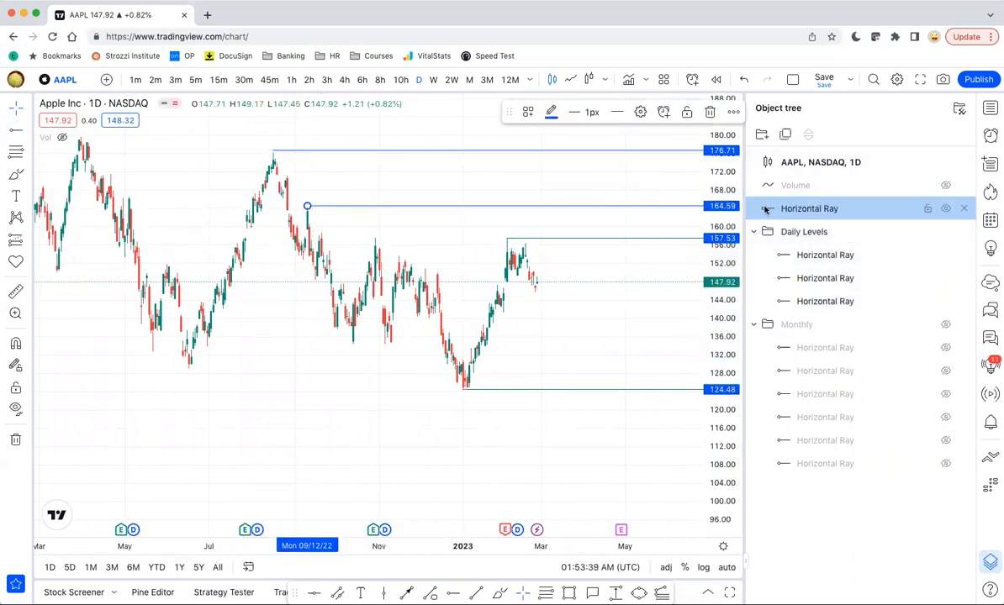
{"action": "left_click_drag", "start_coordinate": [766, 208], "coordinate": [785, 243]}
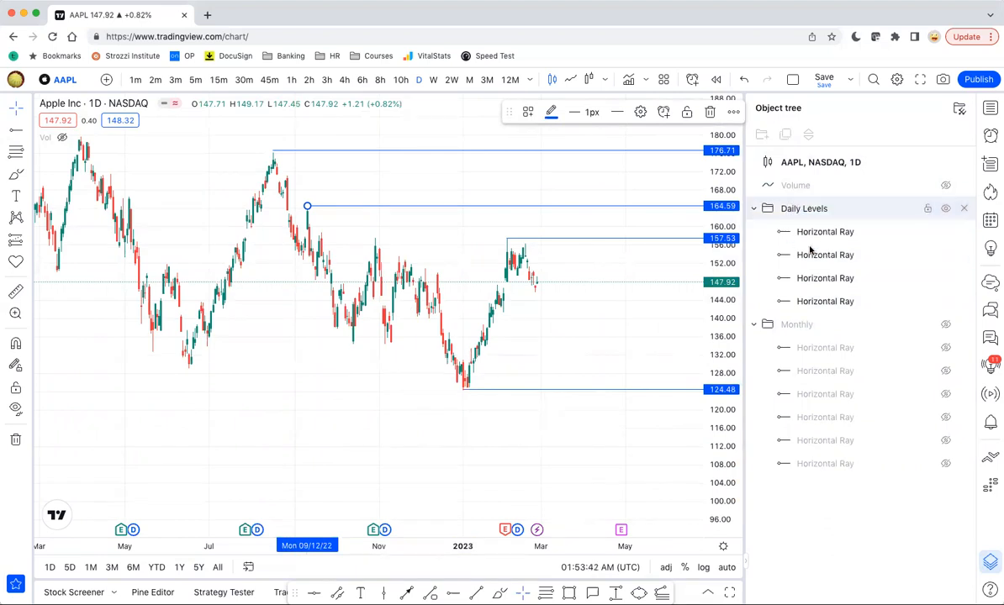
- Toggle the Daily Levels group's visibility off and back on twice
{"action": "left_click", "coordinate": [945, 208]}
{"action": "left_click", "coordinate": [945, 209]}
{"action": "left_click", "coordinate": [945, 208]}
{"action": "left_click", "coordinate": [945, 208]}
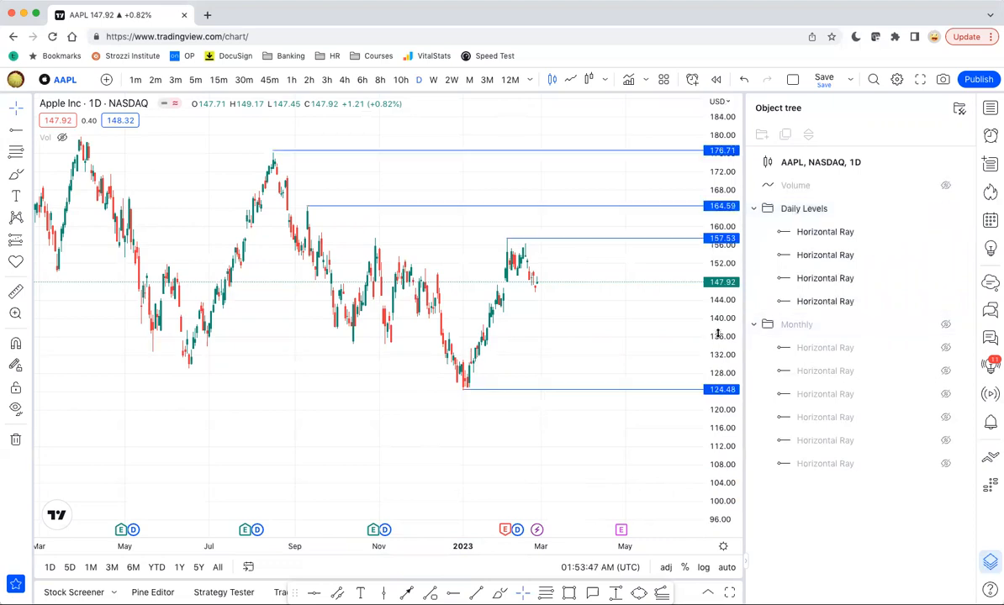
- Show the Monthly rays together with the daily ones, and hide both the Daily Levels and Monthly groups
{"action": "left_click_drag", "start_coordinate": [614, 335], "coordinate": [634, 385]}
{"action": "left_click_drag", "start_coordinate": [714, 409], "coordinate": [711, 378]}
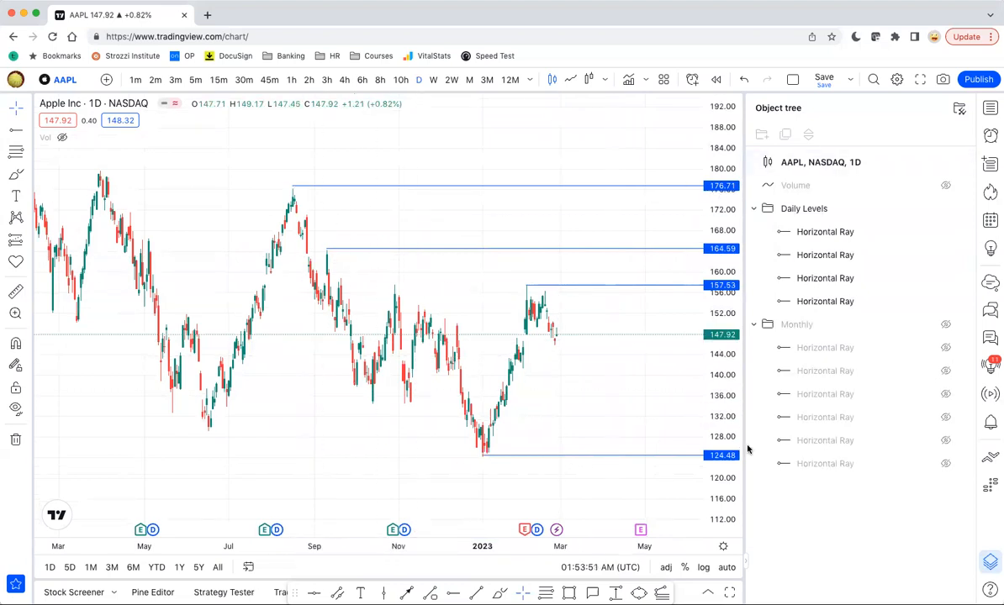
{"action": "left_click", "coordinate": [945, 324]}
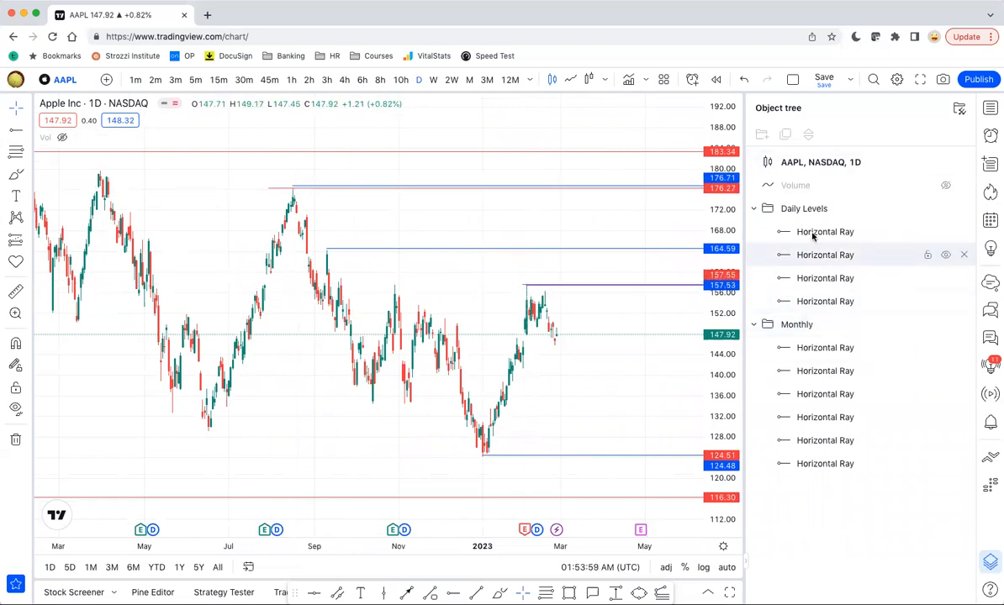
{"action": "left_click", "coordinate": [945, 208]}
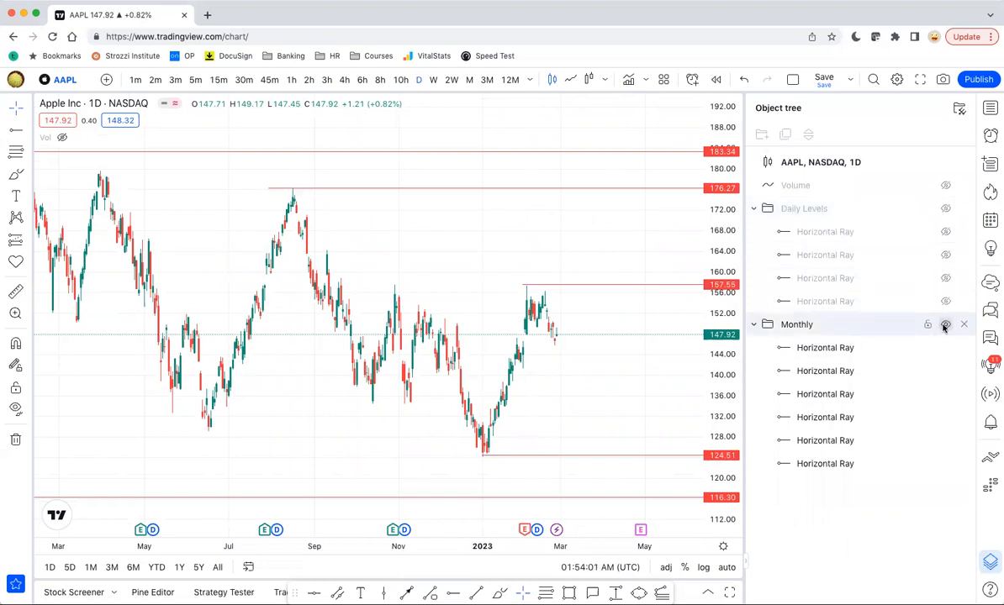
{"action": "left_click", "coordinate": [945, 325]}
- Switch the chart to the 15-minute timeframe and bring the February 2023 candles into view
{"action": "left_click", "coordinate": [218, 79]}
{"action": "left_click_drag", "start_coordinate": [719, 512], "coordinate": [733, 164]}
{"action": "left_click_drag", "start_coordinate": [159, 378], "coordinate": [260, 375]}
{"action": "left_click_drag", "start_coordinate": [713, 474], "coordinate": [712, 418]}
{"action": "left_click_drag", "start_coordinate": [578, 402], "coordinate": [546, 400]}
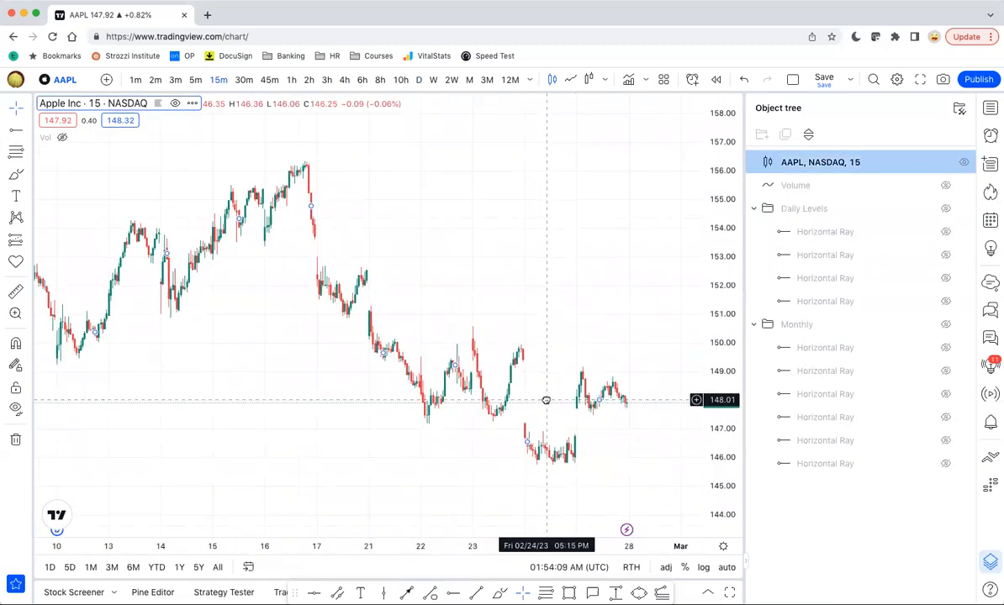
- Draw a horizontal ray from the 23 February high at about 150.61 and colour it orange
{"action": "left_click", "coordinate": [452, 595]}
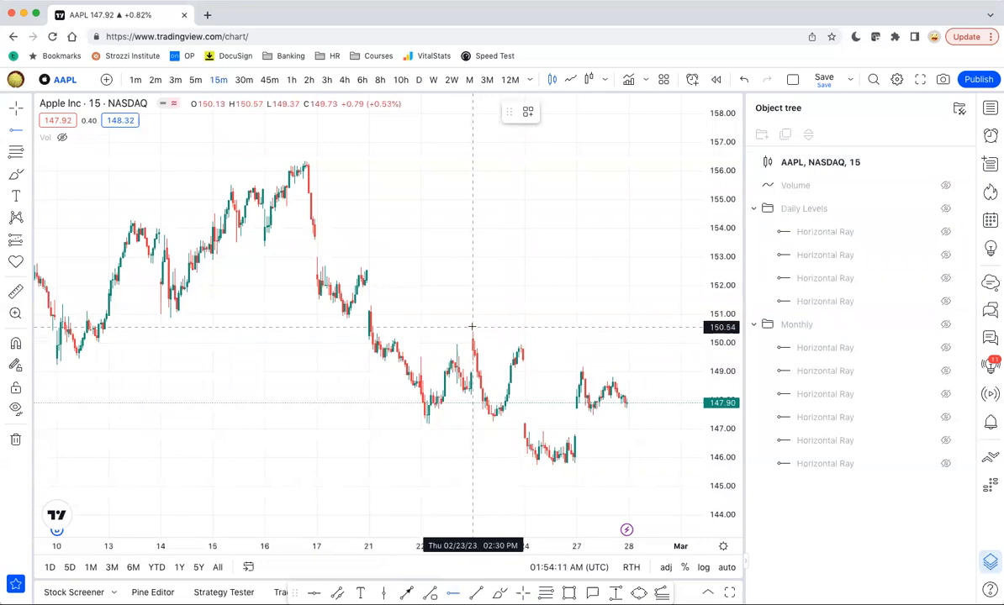
{"action": "left_click", "coordinate": [472, 325]}
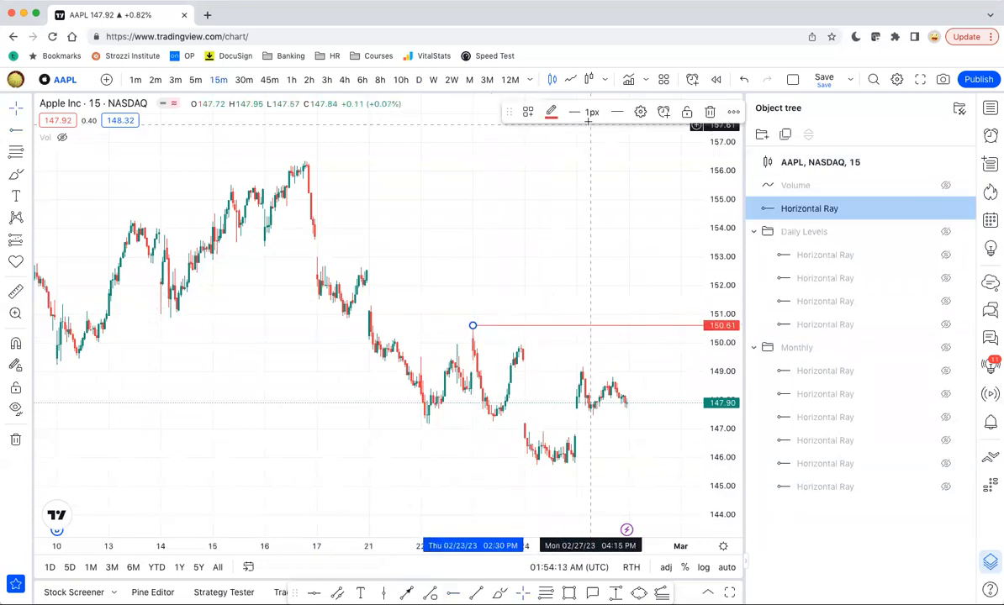
{"action": "left_click", "coordinate": [552, 113]}
{"action": "left_click", "coordinate": [649, 153]}
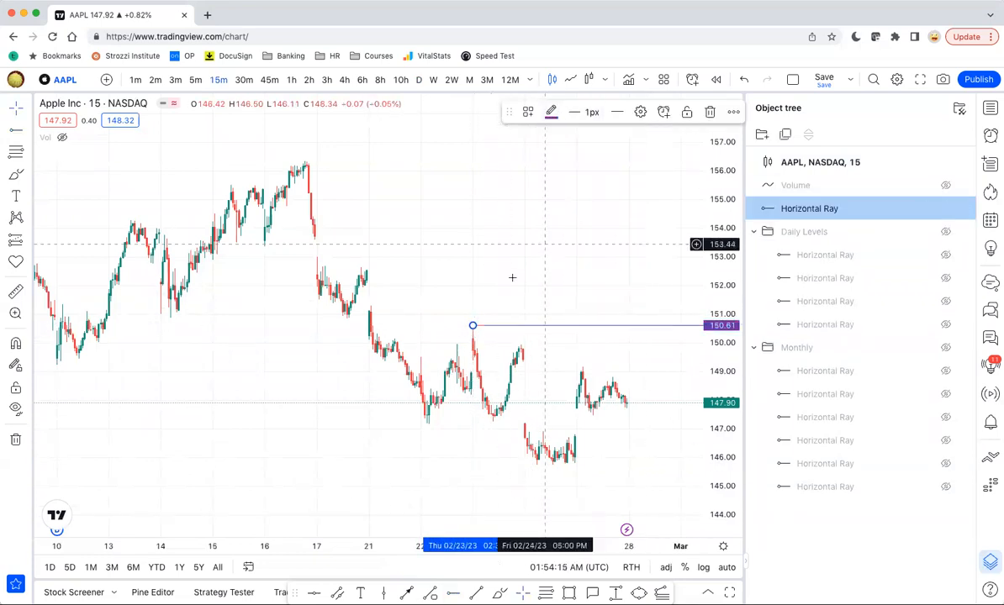
{"action": "left_click", "coordinate": [552, 113]}
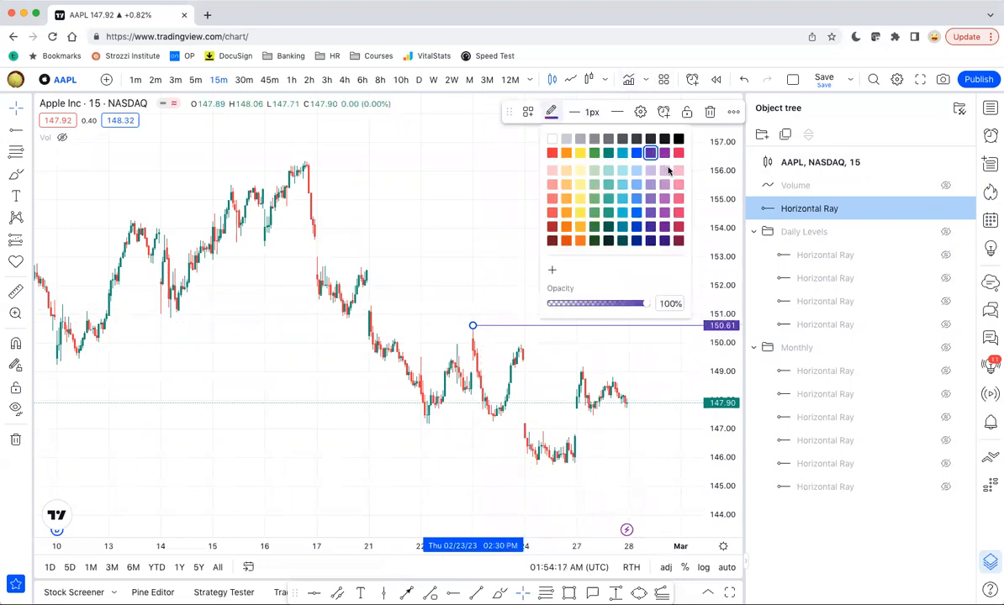
{"action": "left_click", "coordinate": [565, 153]}
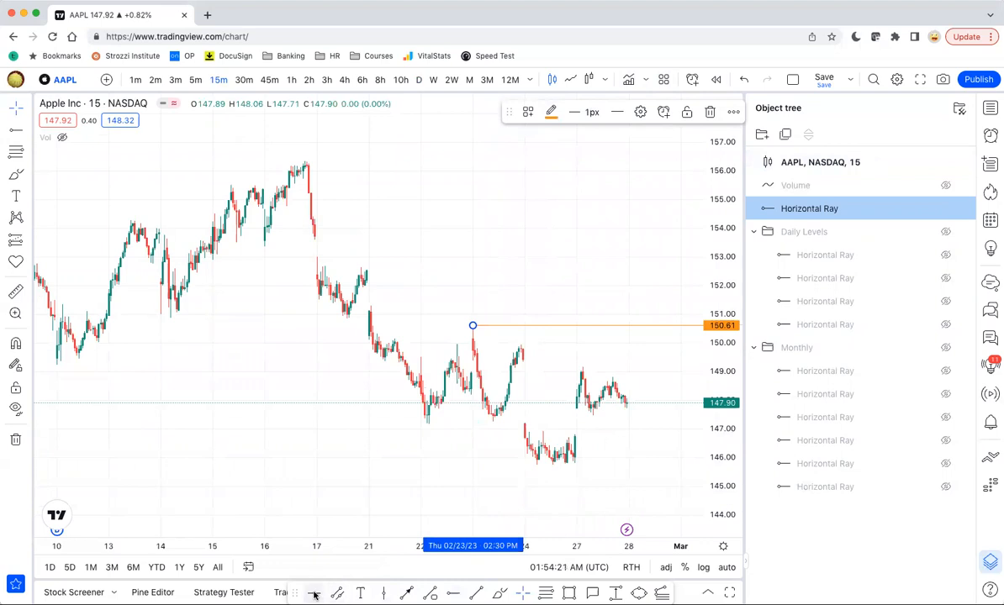
- Draw horizontal rays from the 24 February low at about 145.82 and the 17 February high at about 152.65
{"action": "left_click", "coordinate": [452, 593]}
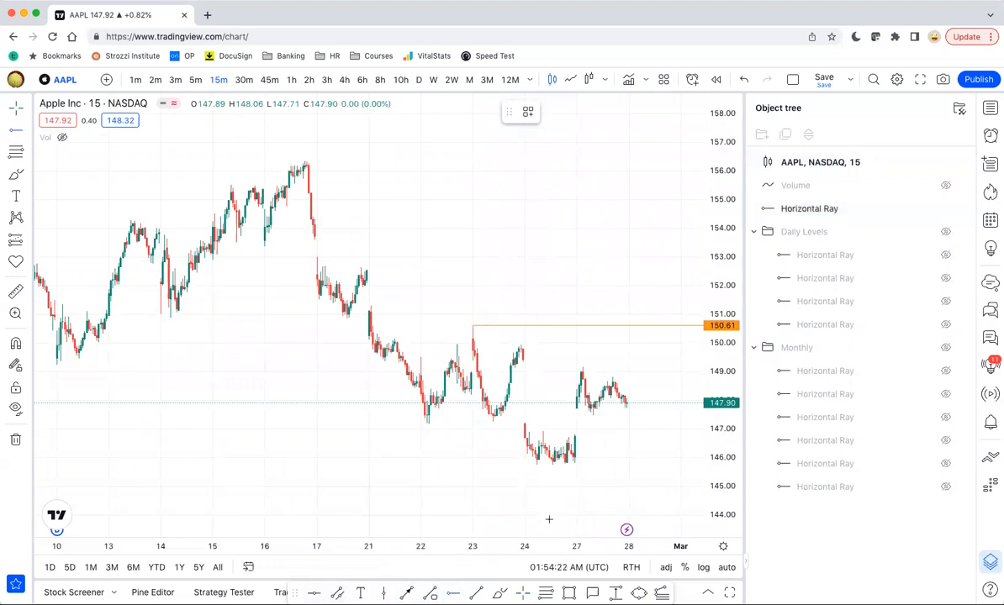
{"action": "left_click", "coordinate": [553, 463]}
{"action": "left_click", "coordinate": [452, 594]}
{"action": "left_click", "coordinate": [361, 268]}
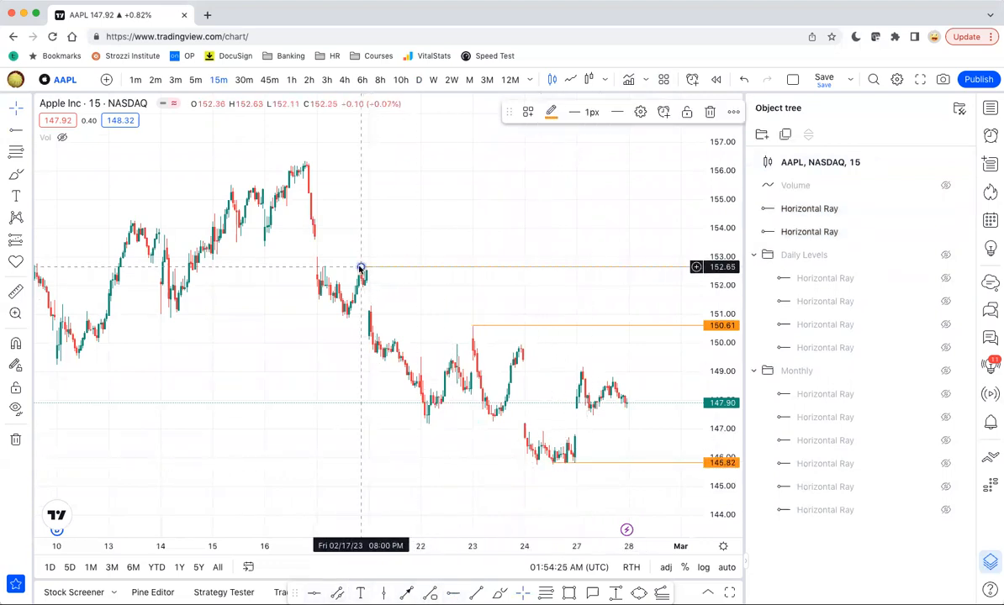
- Draw a horizontal ray from the 16 February high at about 156.37
{"action": "left_click", "coordinate": [451, 594]}
{"action": "left_click", "coordinate": [307, 160]}
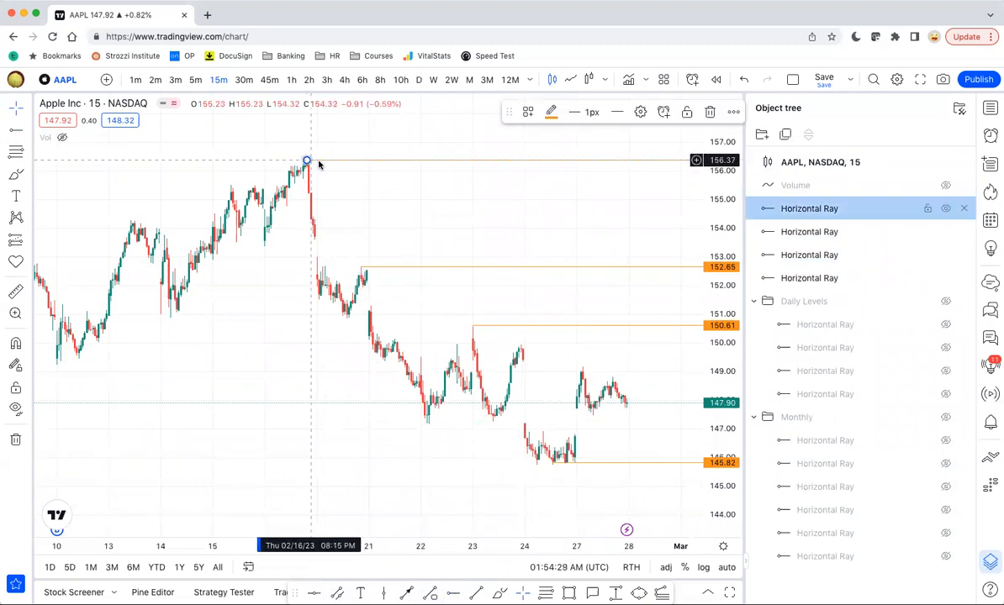
{"action": "left_click", "coordinate": [464, 214]}
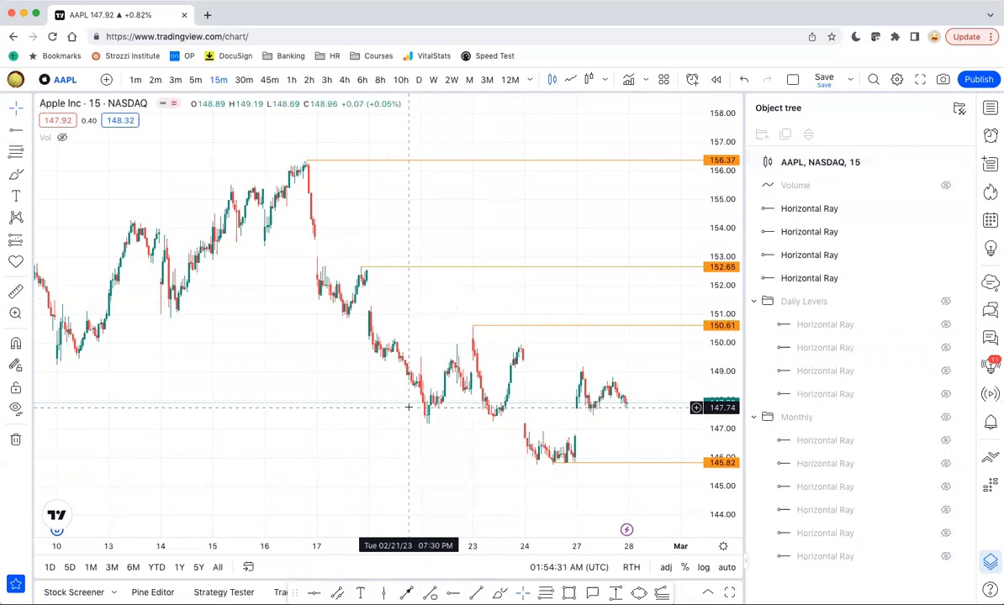
{"action": "left_click_drag", "start_coordinate": [723, 431], "coordinate": [723, 419]}
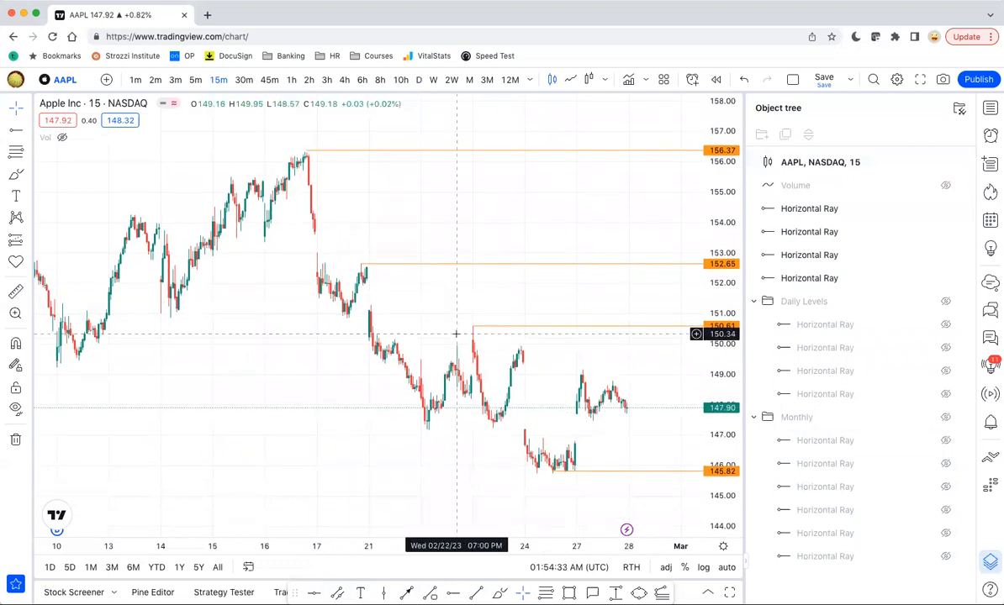
{"action": "left_click", "coordinate": [391, 150]}
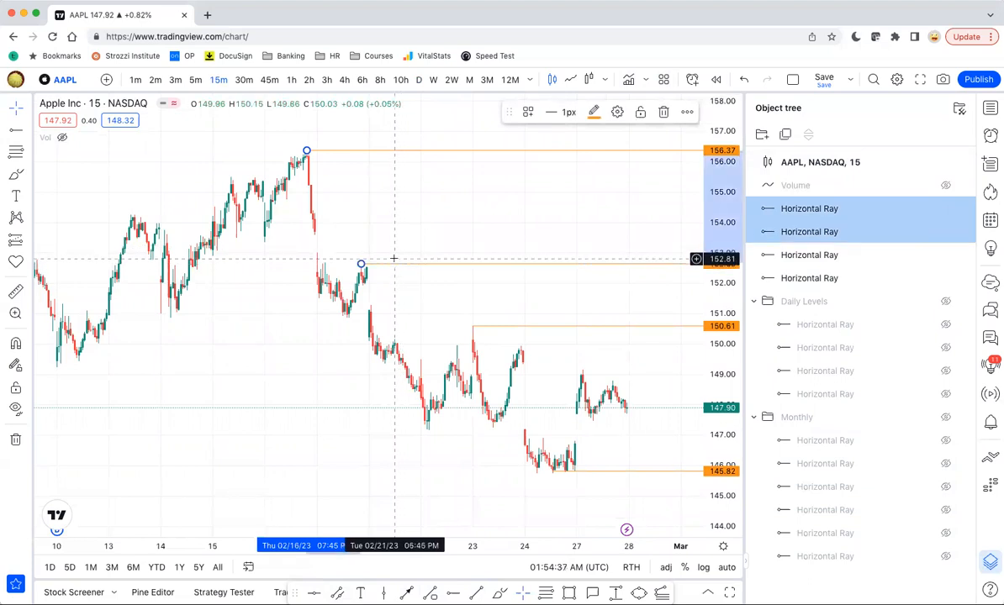
{"action": "left_click", "coordinate": [473, 326]}
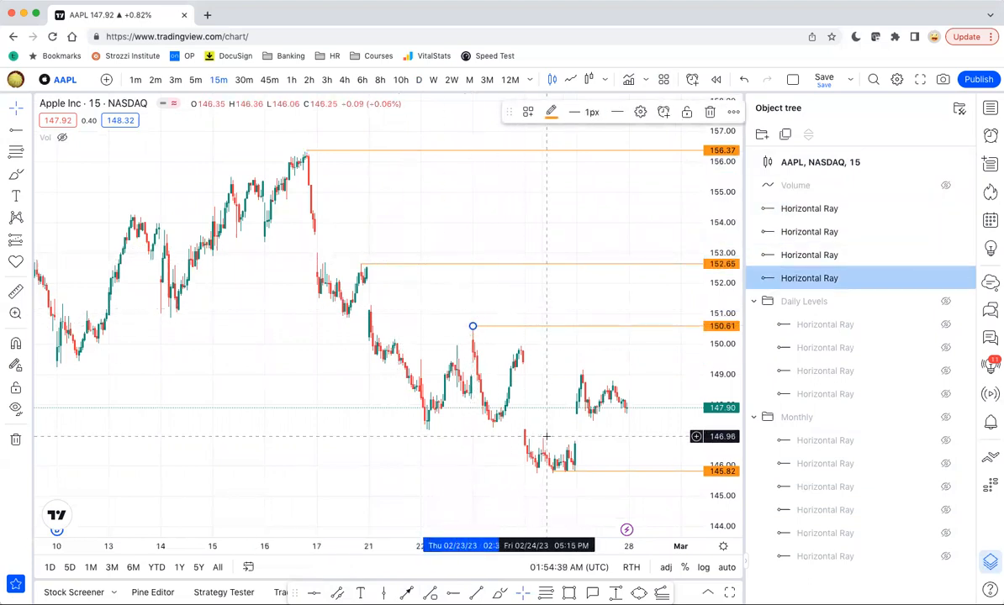
{"action": "left_click", "coordinate": [414, 152]}
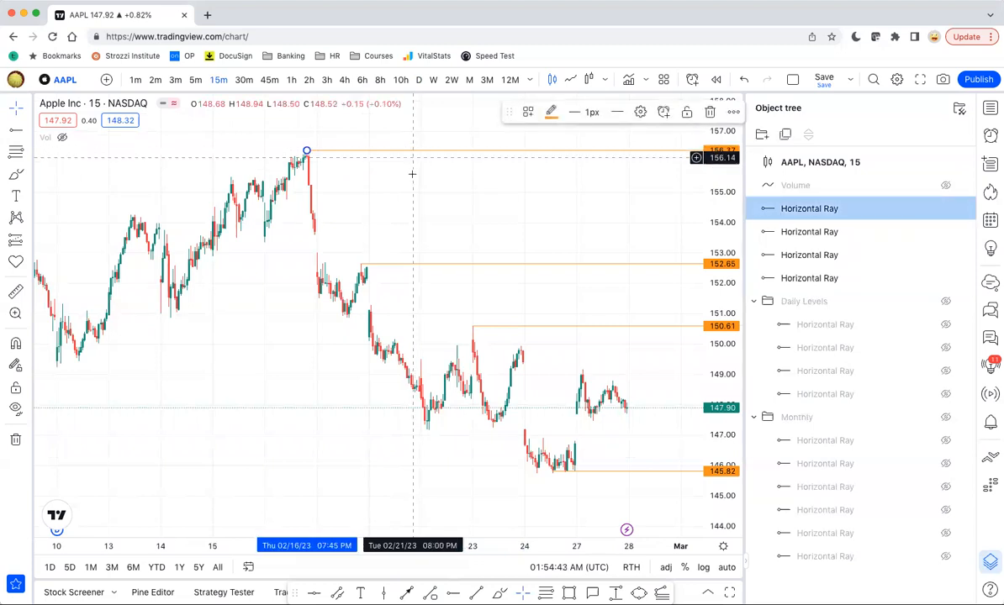
{"action": "left_click", "coordinate": [400, 266], "text": "shift"}
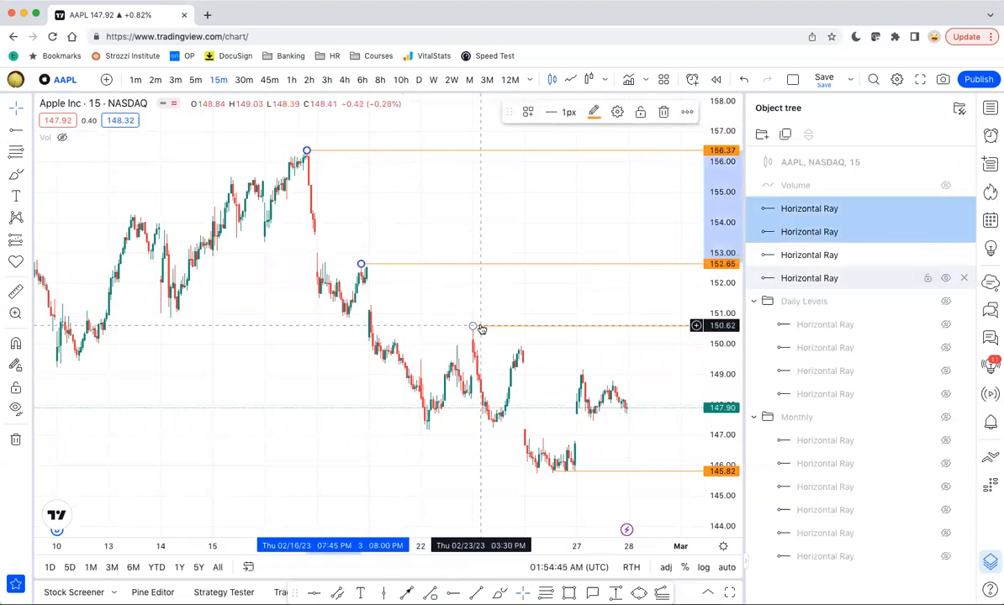
- Select all four orange 15-minute rays on the chart and put them in a new object tree group
{"action": "left_click", "coordinate": [554, 471]}
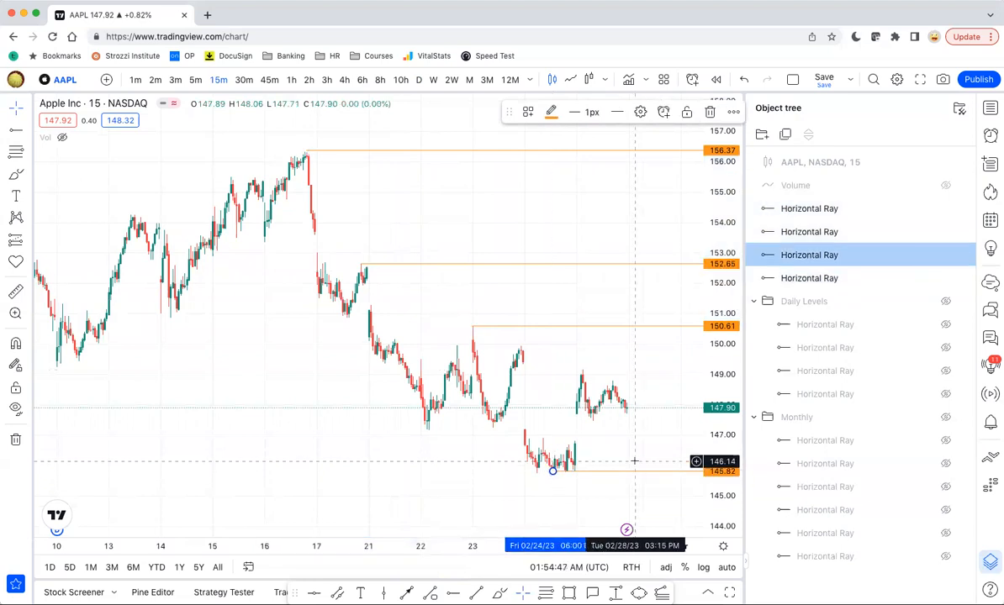
{"action": "left_click", "coordinate": [476, 327], "text": "shift"}
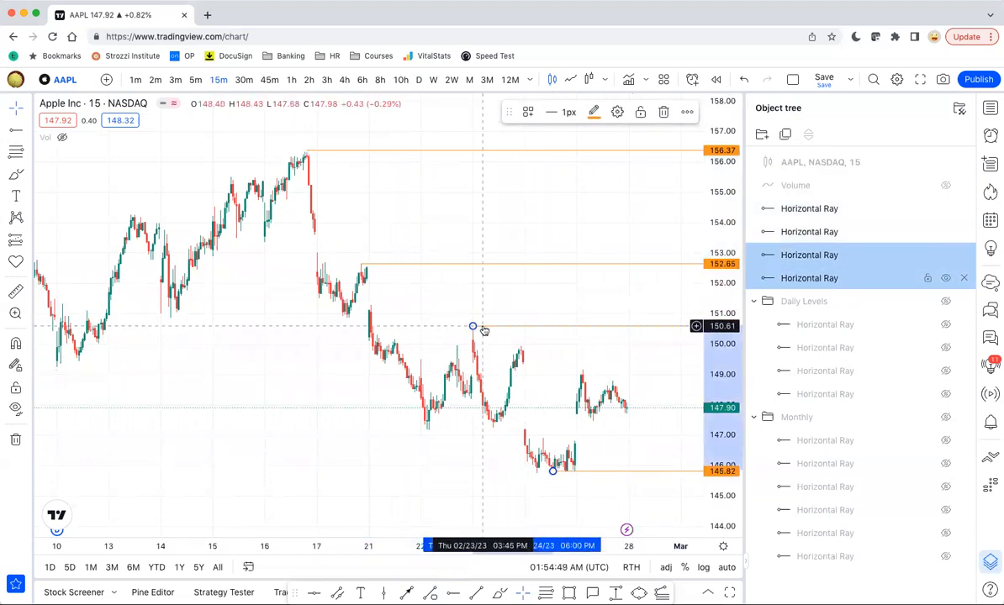
{"action": "left_click", "coordinate": [431, 266], "text": "shift"}
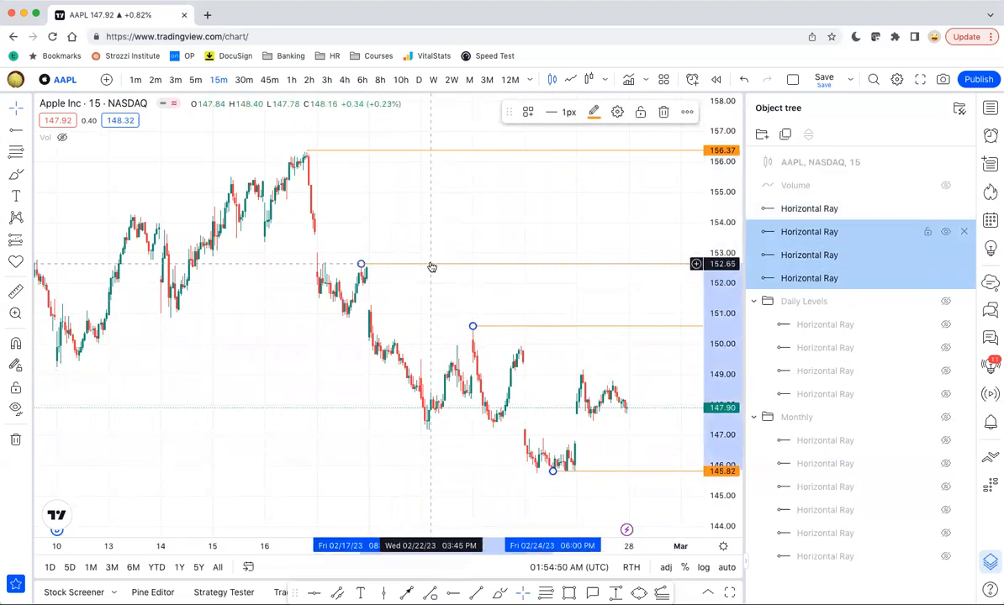
{"action": "left_click", "coordinate": [448, 154], "text": "shift"}
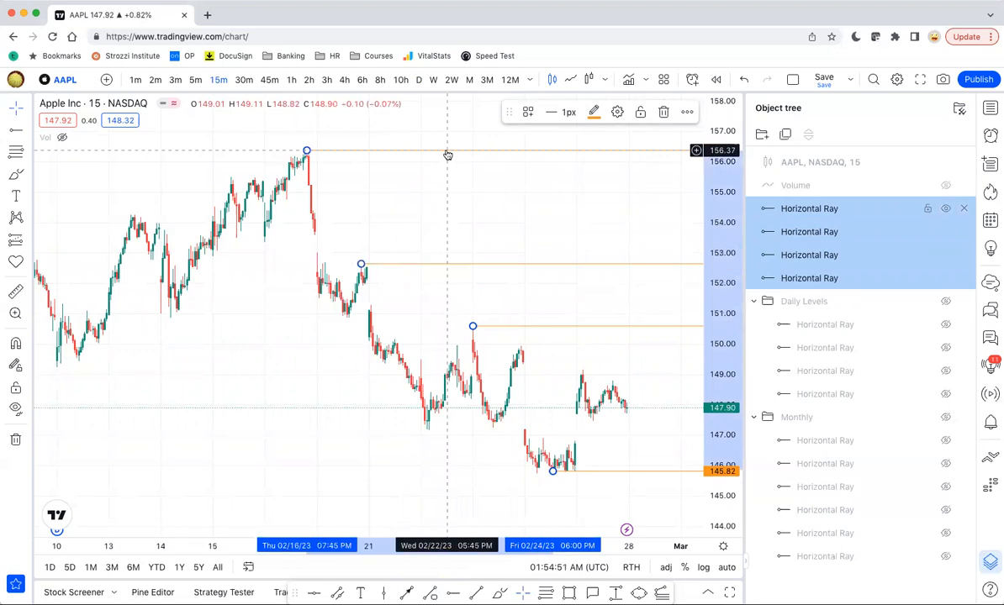
{"action": "left_click", "coordinate": [762, 134]}
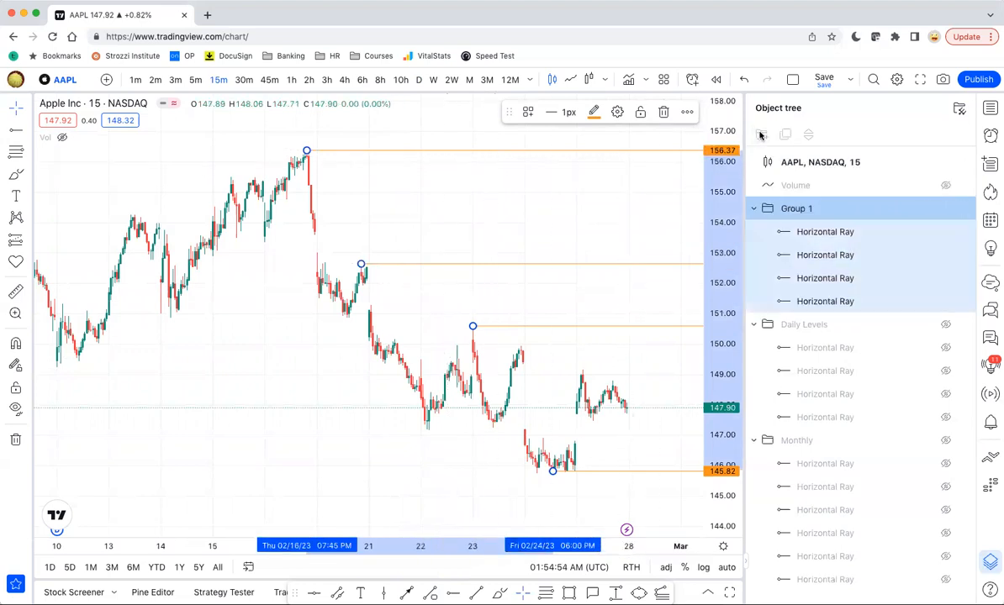
- Rename the new group of orange rays as "15 min levels"
{"action": "double_click", "coordinate": [796, 210]}
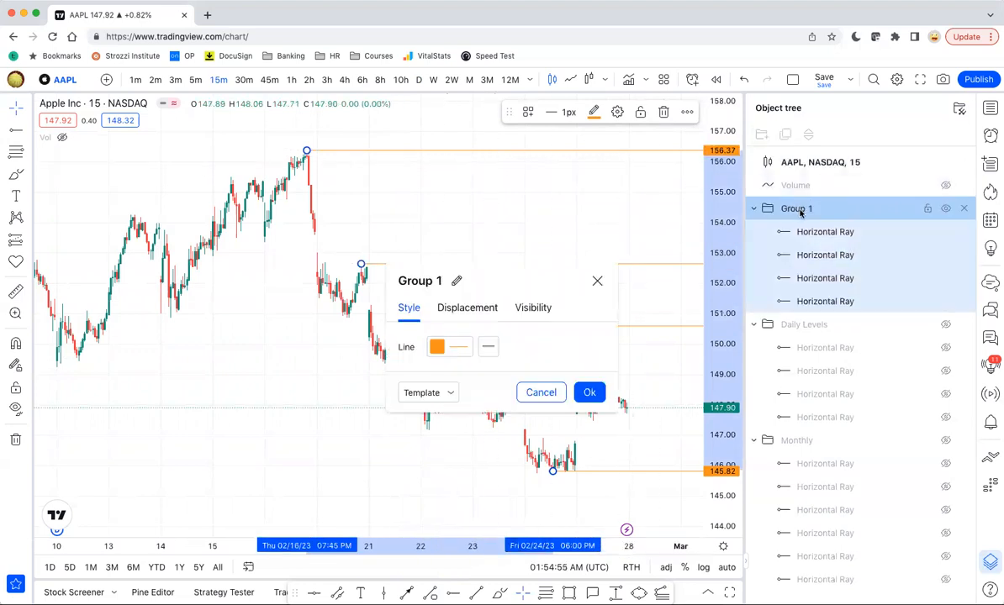
{"action": "left_click", "coordinate": [597, 282]}
{"action": "left_click", "coordinate": [803, 208]}
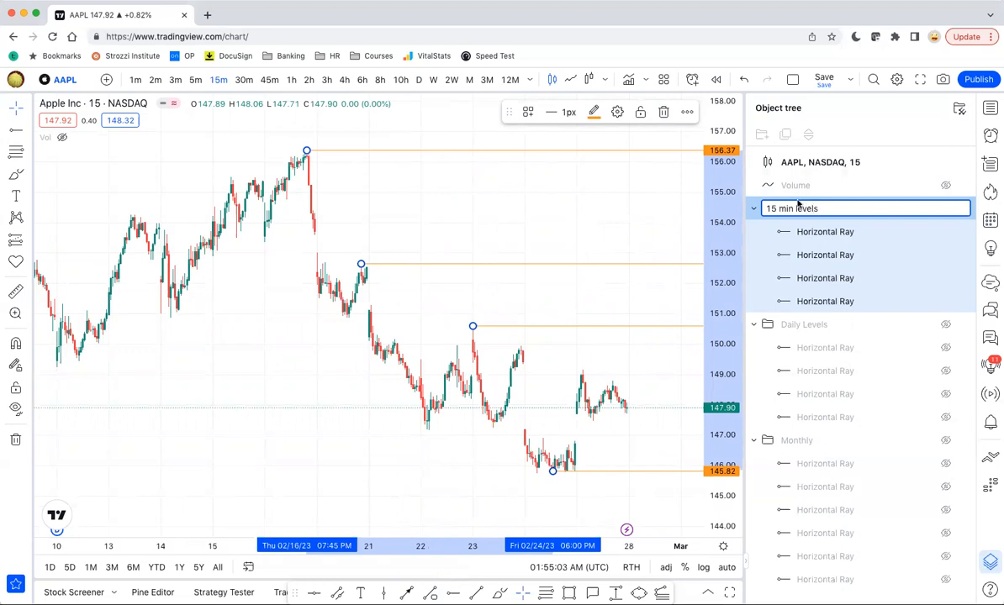
{"action": "type", "text": "15 min levels"}
{"action": "left_click", "coordinate": [814, 233]}
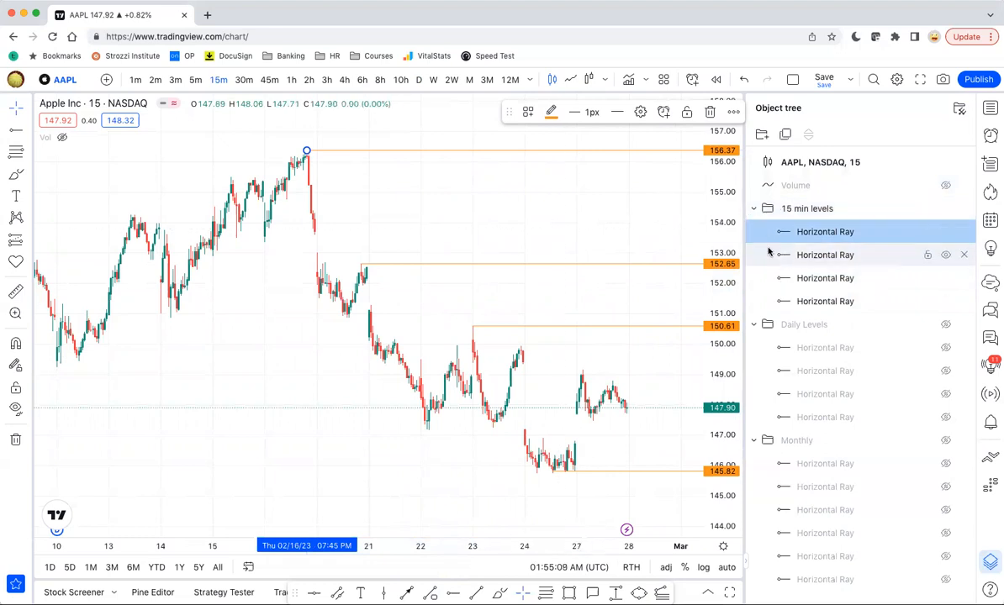
- Collapse the 15 min levels, Daily Levels and Monthly groups in the object tree, and expand all three again
{"action": "left_click", "coordinate": [754, 209]}
{"action": "left_click", "coordinate": [754, 231]}
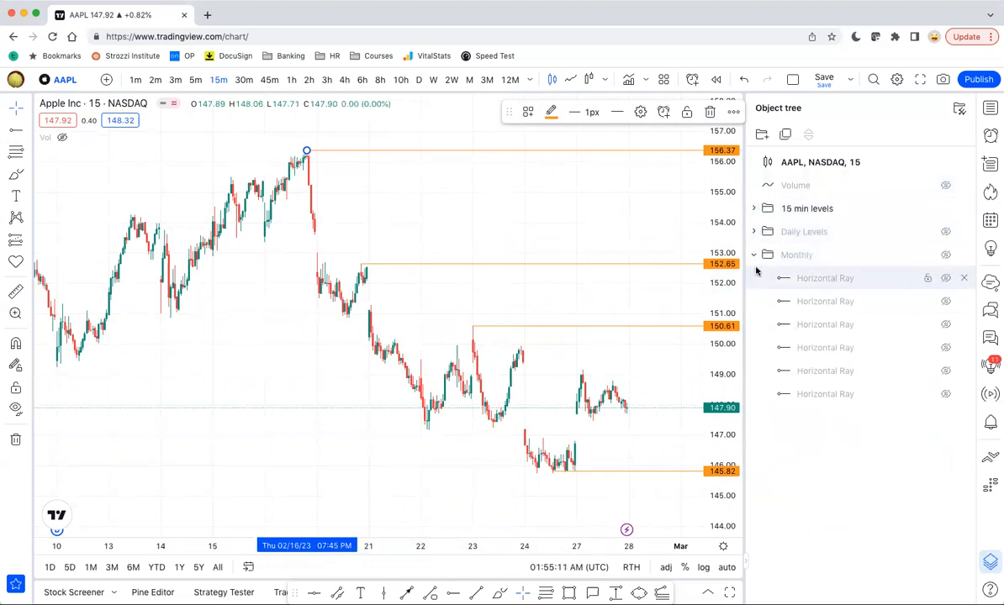
{"action": "left_click", "coordinate": [753, 255]}
{"action": "left_click", "coordinate": [754, 207]}
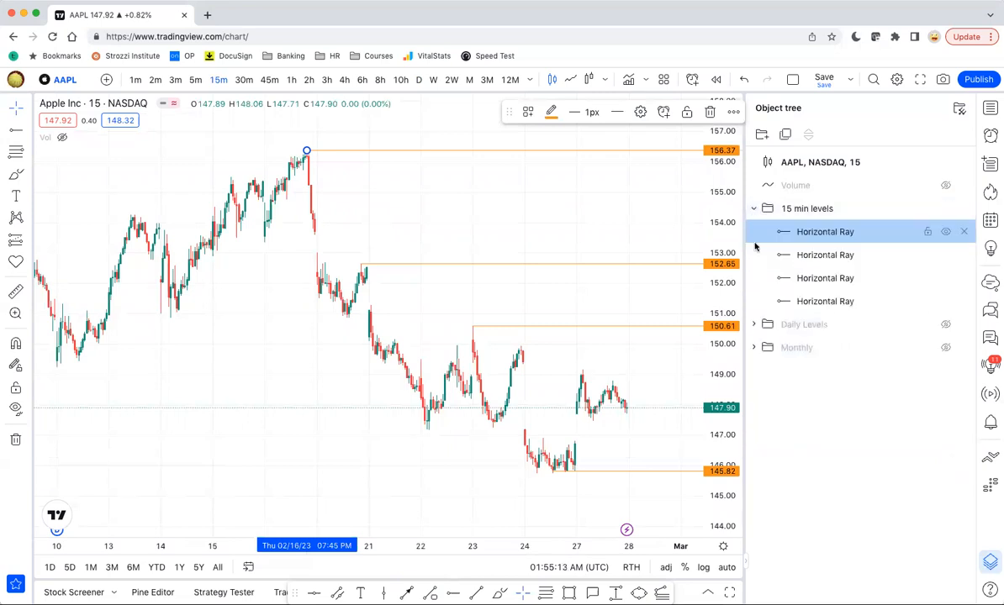
{"action": "left_click", "coordinate": [754, 325]}
{"action": "left_click", "coordinate": [754, 440]}
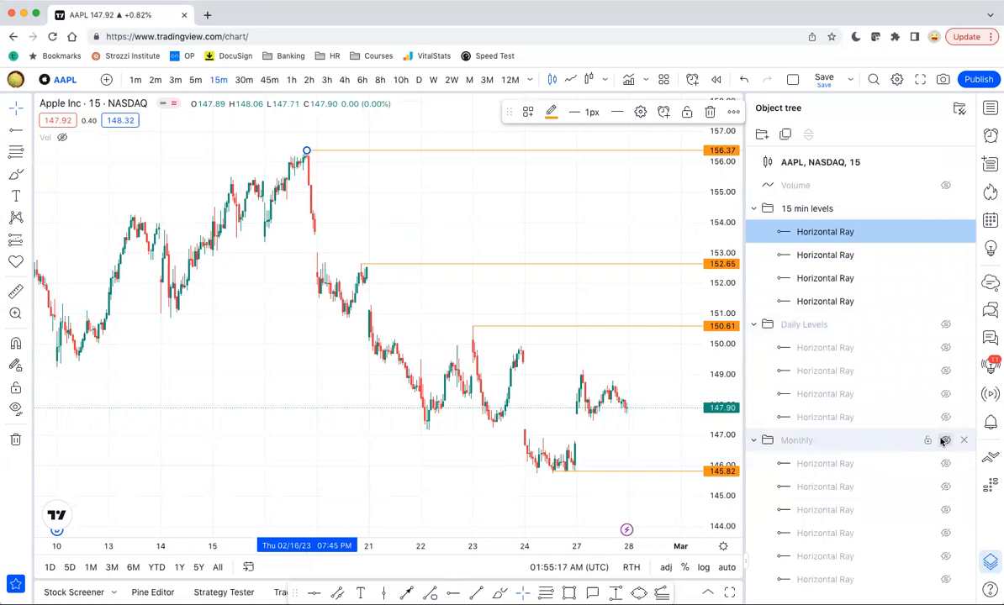
- Show the Monthly and Daily Levels groups and compress the price and time scales to view all levels together
{"action": "left_click", "coordinate": [945, 440]}
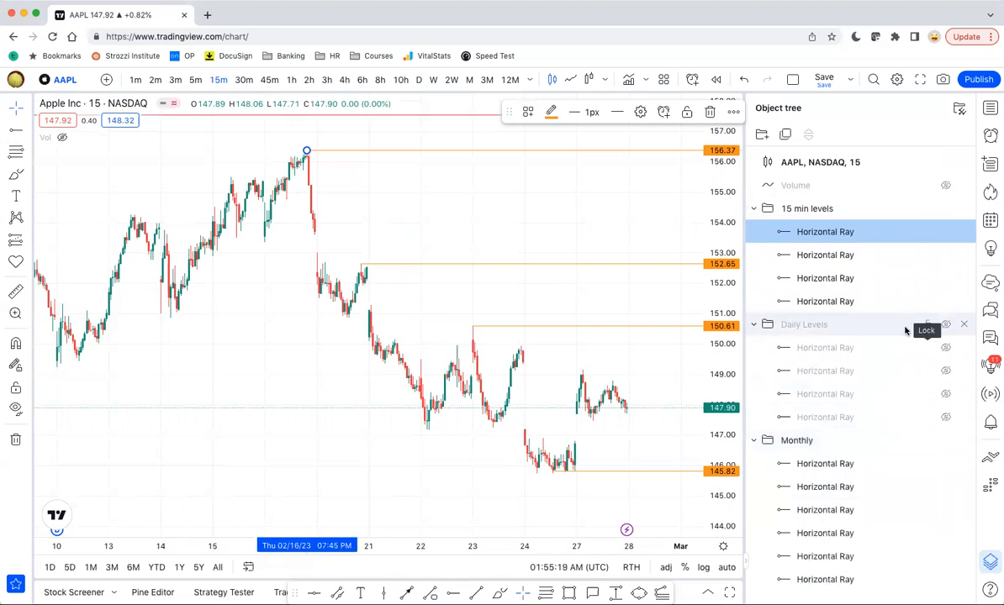
{"action": "left_click", "coordinate": [945, 325]}
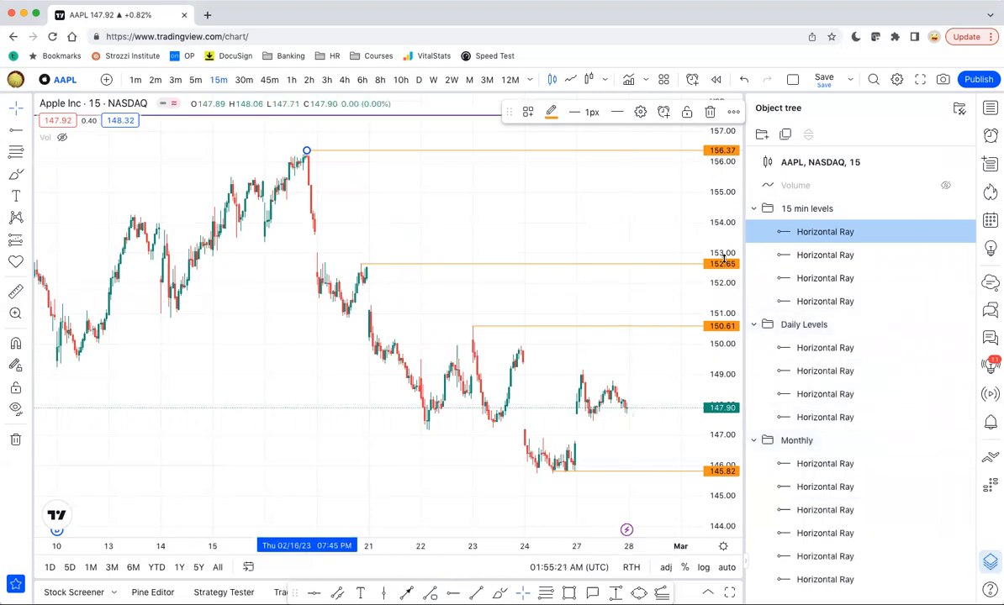
{"action": "left_click_drag", "start_coordinate": [730, 213], "coordinate": [721, 329]}
{"action": "left_click_drag", "start_coordinate": [188, 545], "coordinate": [589, 545]}
{"action": "left_click_drag", "start_coordinate": [730, 263], "coordinate": [721, 455]}
{"action": "left_click_drag", "start_coordinate": [717, 354], "coordinate": [722, 390]}
{"action": "left_click_drag", "start_coordinate": [305, 547], "coordinate": [464, 546]}
{"action": "left_click_drag", "start_coordinate": [723, 244], "coordinate": [716, 433]}
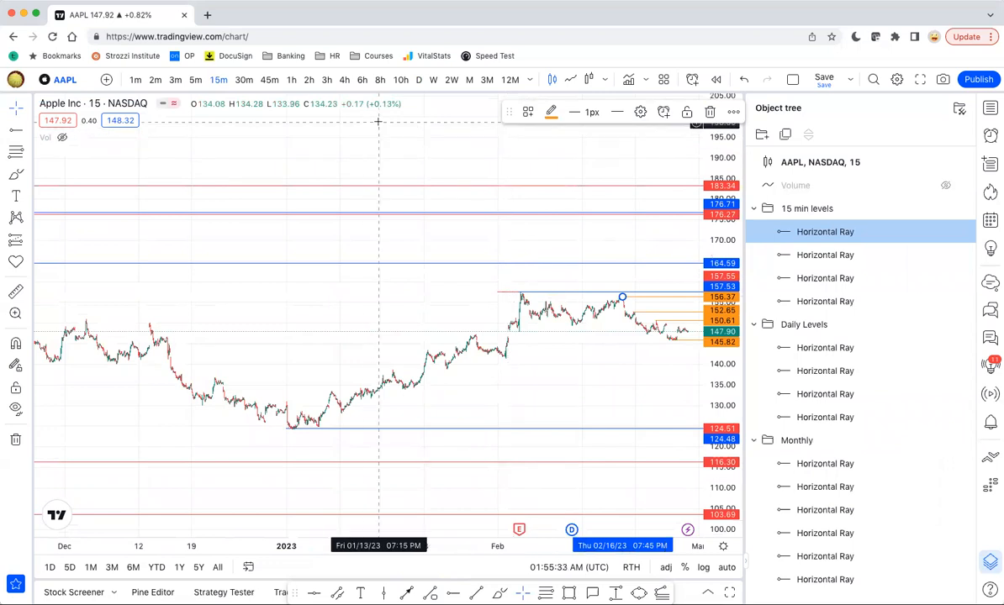
- Switch the chart to the daily timeframe and collapse the Daily Levels and Monthly groups
{"action": "left_click", "coordinate": [417, 79]}
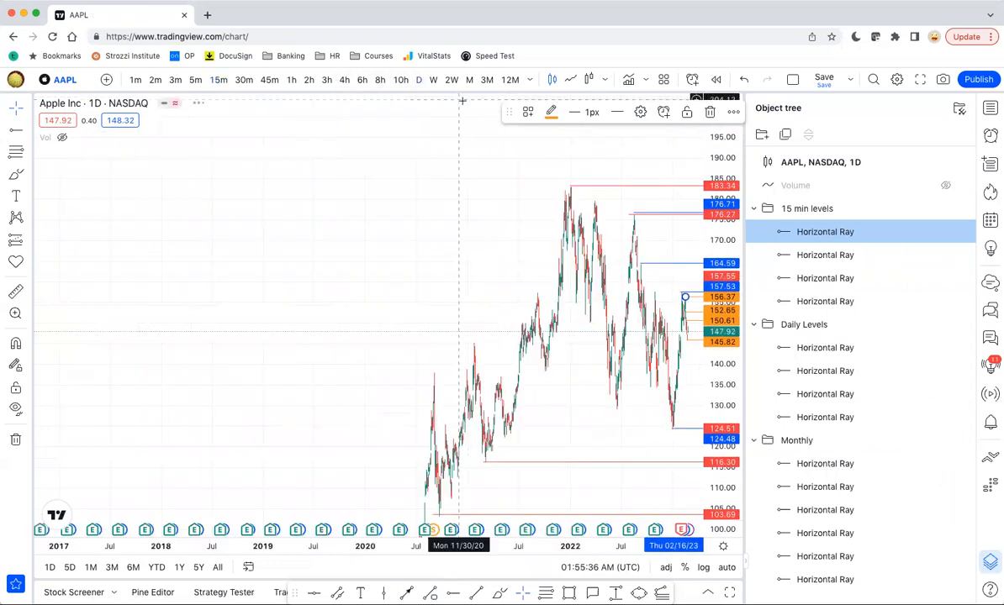
{"action": "left_click", "coordinate": [755, 324]}
{"action": "left_click", "coordinate": [755, 349]}
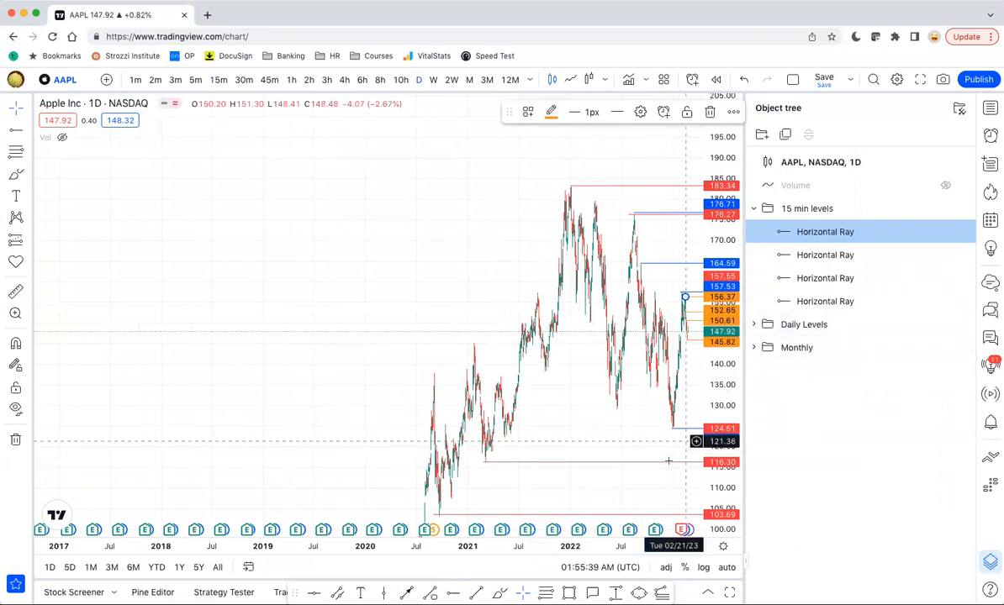
{"action": "left_click_drag", "start_coordinate": [561, 546], "coordinate": [415, 547]}
- Hide the Daily Levels and Monthly groups, keeping only the 15-minute rays on the daily chart
{"action": "left_click", "coordinate": [945, 324]}
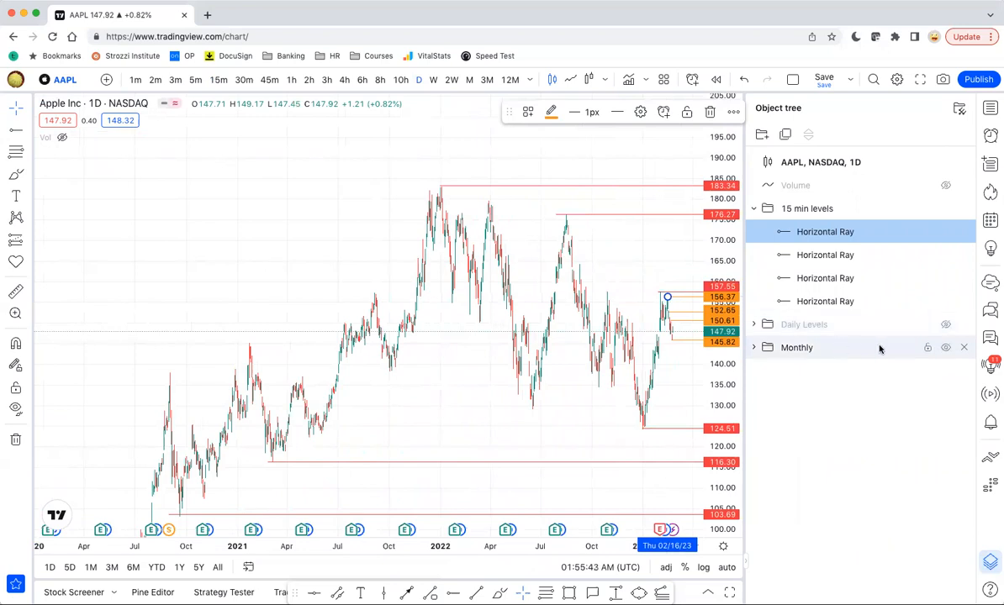
{"action": "left_click", "coordinate": [945, 348]}
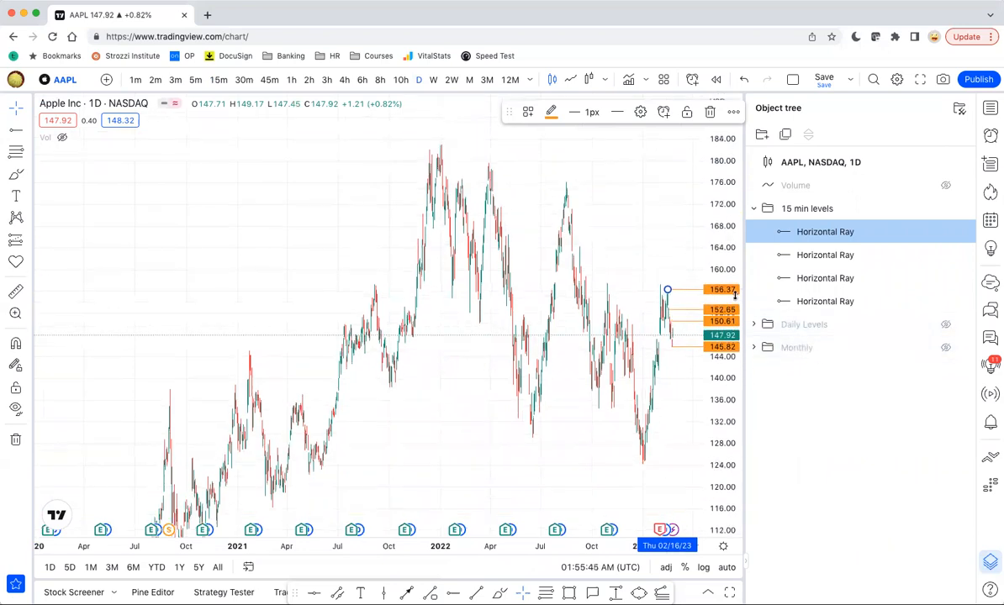
{"action": "scroll", "coordinate": [604, 480], "scroll_direction": "up", "scroll_amount": 5}
{"action": "left_click_drag", "start_coordinate": [731, 432], "coordinate": [728, 383]}
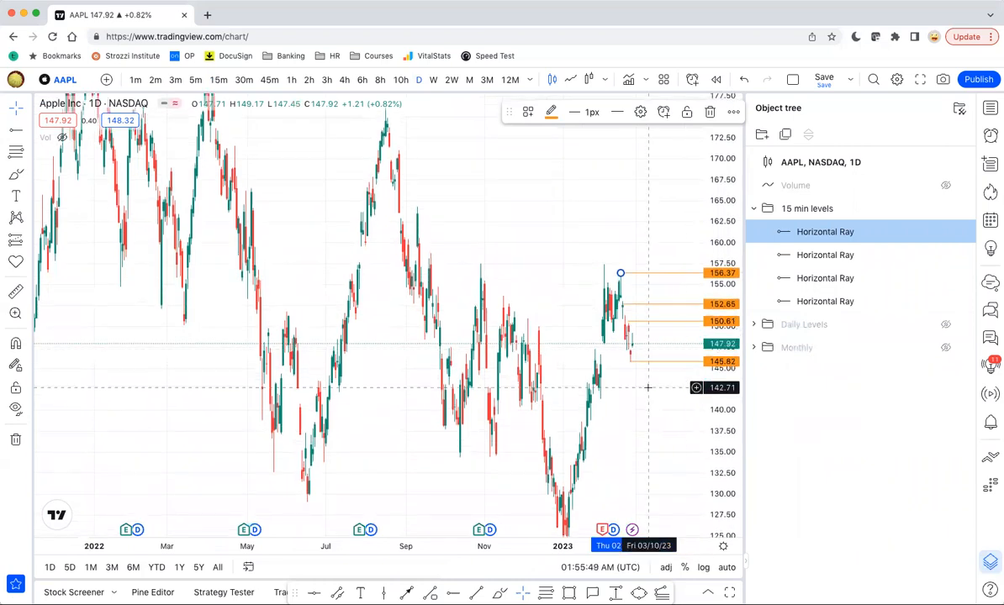
{"action": "left_click_drag", "start_coordinate": [546, 548], "coordinate": [500, 548]}
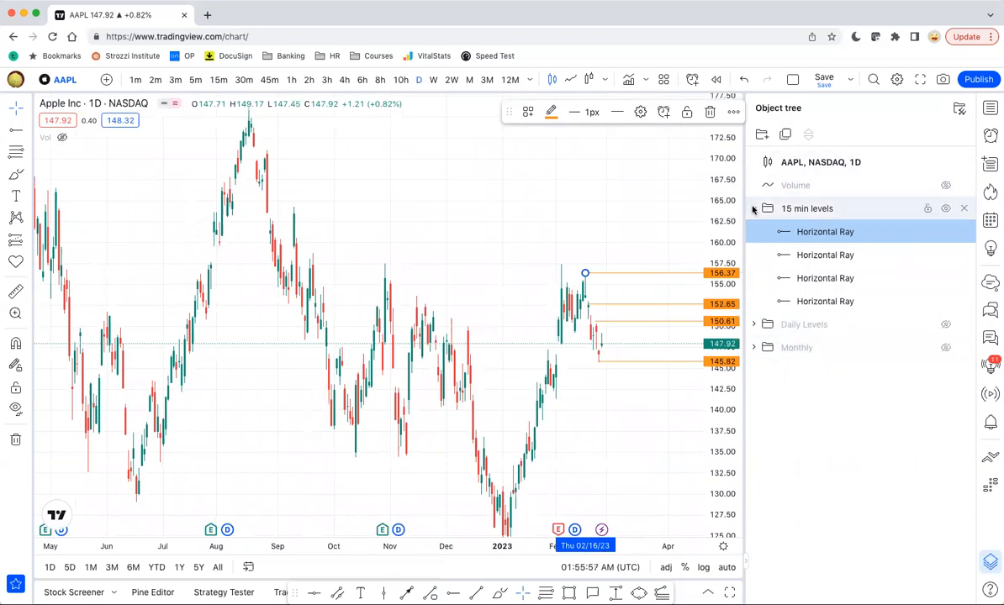
- Examine the four 15-minute levels against the February 2023 daily candles
{"action": "left_click", "coordinate": [586, 251]}
{"action": "left_click_drag", "start_coordinate": [730, 417], "coordinate": [726, 405]}
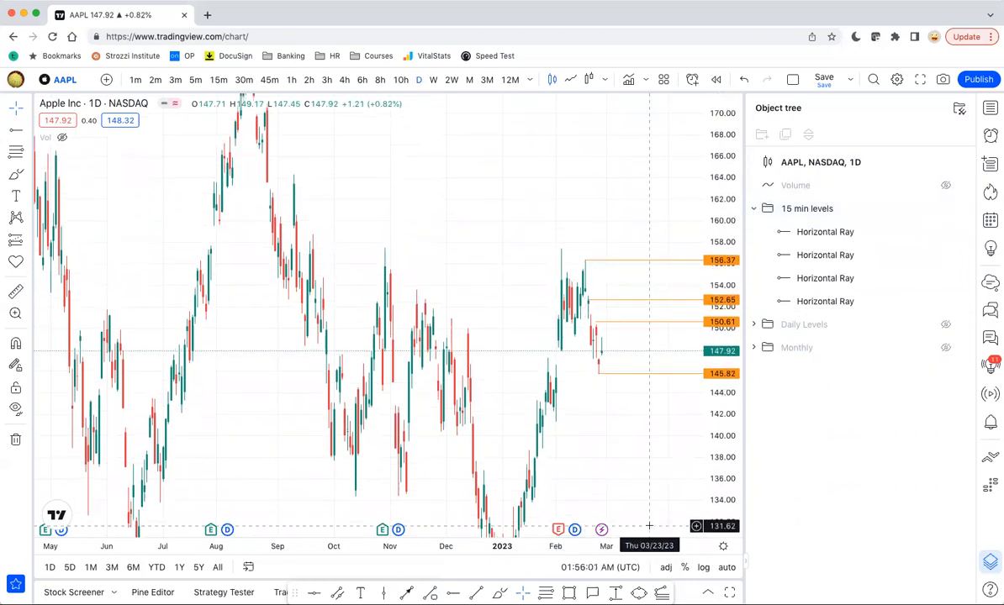
{"action": "scroll", "coordinate": [579, 538], "scroll_direction": "up", "scroll_amount": 5}
{"action": "scroll", "coordinate": [618, 448], "scroll_direction": "left", "scroll_amount": 3}
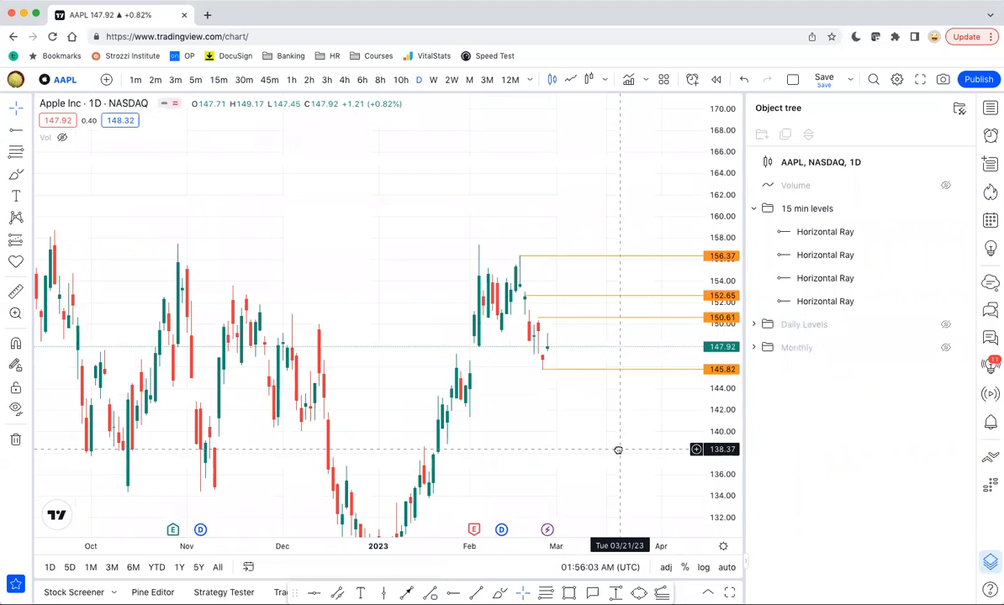
{"action": "left_click_drag", "start_coordinate": [730, 447], "coordinate": [735, 400]}
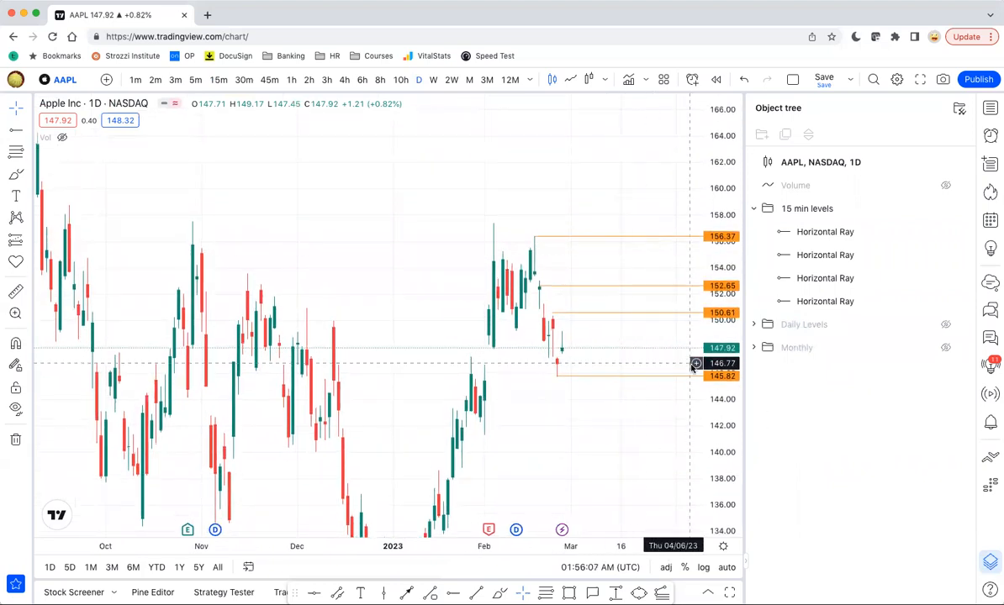
{"action": "left_click_drag", "start_coordinate": [721, 426], "coordinate": [726, 406]}
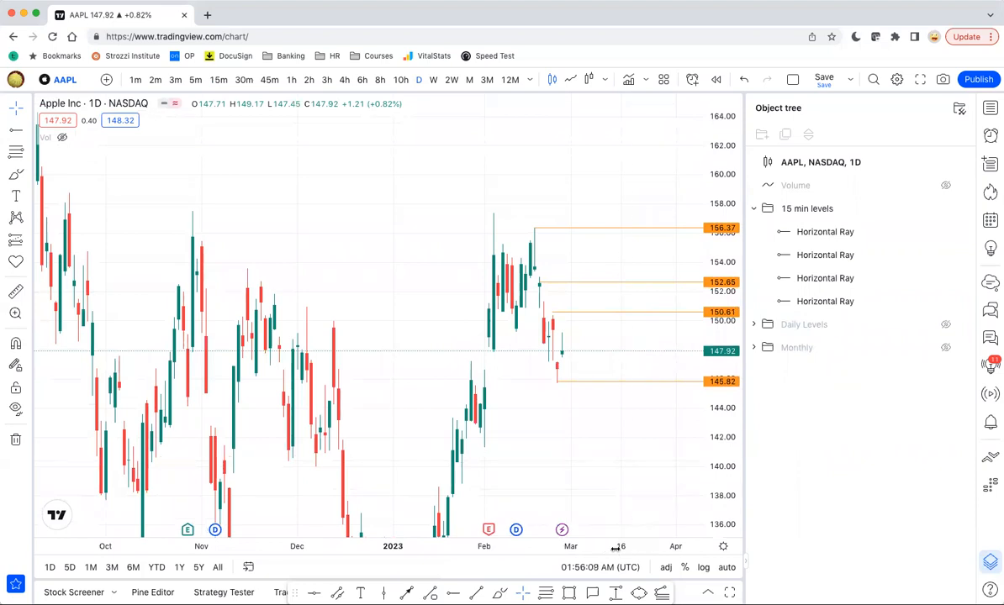
{"action": "left_click_drag", "start_coordinate": [618, 545], "coordinate": [637, 545]}
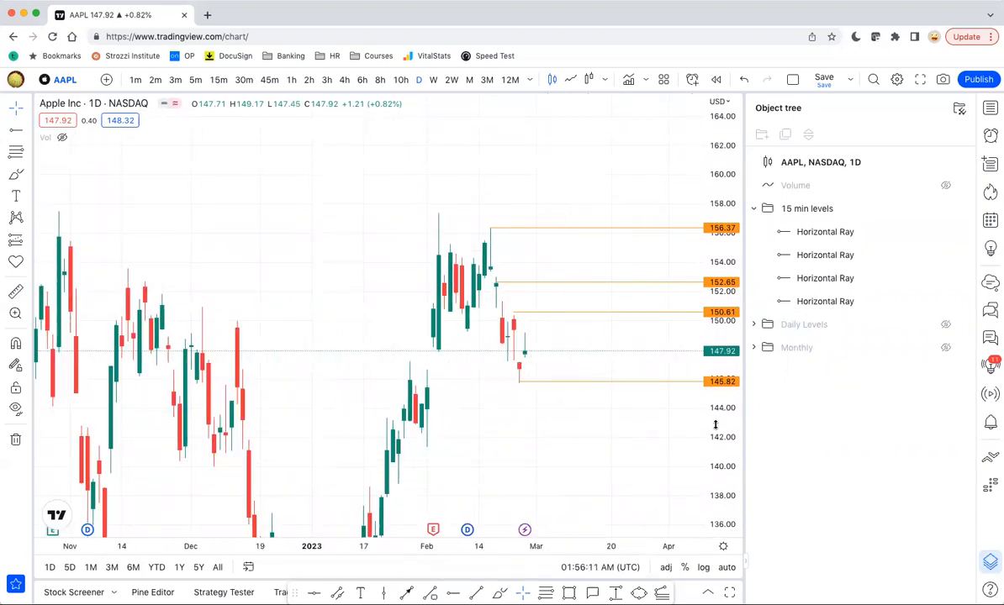
{"action": "left_click_drag", "start_coordinate": [717, 415], "coordinate": [717, 410]}
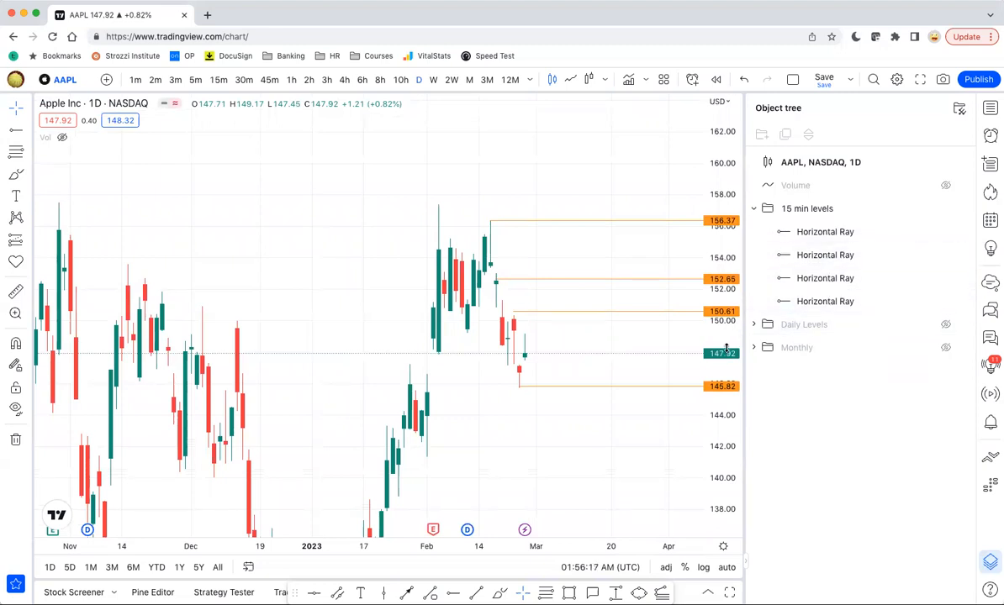
{"action": "left_click_drag", "start_coordinate": [727, 349], "coordinate": [726, 323]}
{"action": "left_click_drag", "start_coordinate": [716, 389], "coordinate": [720, 370]}
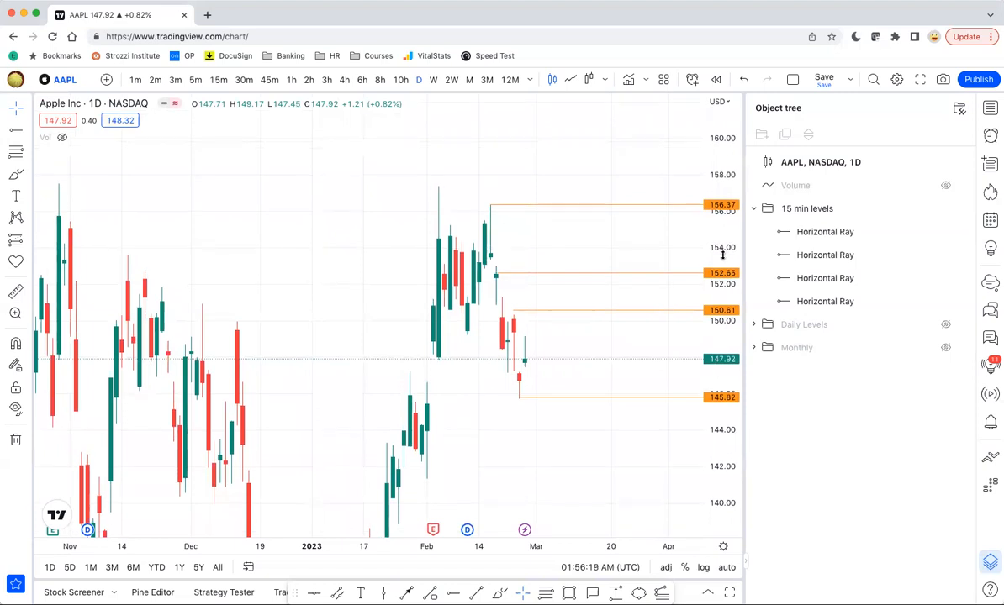
{"action": "left_click_drag", "start_coordinate": [730, 207], "coordinate": [727, 336]}
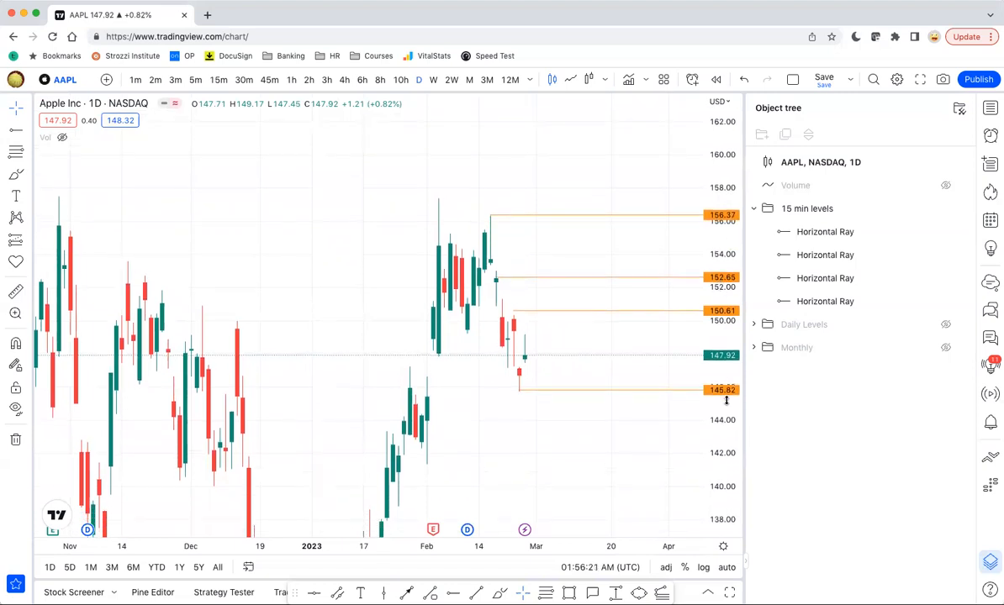